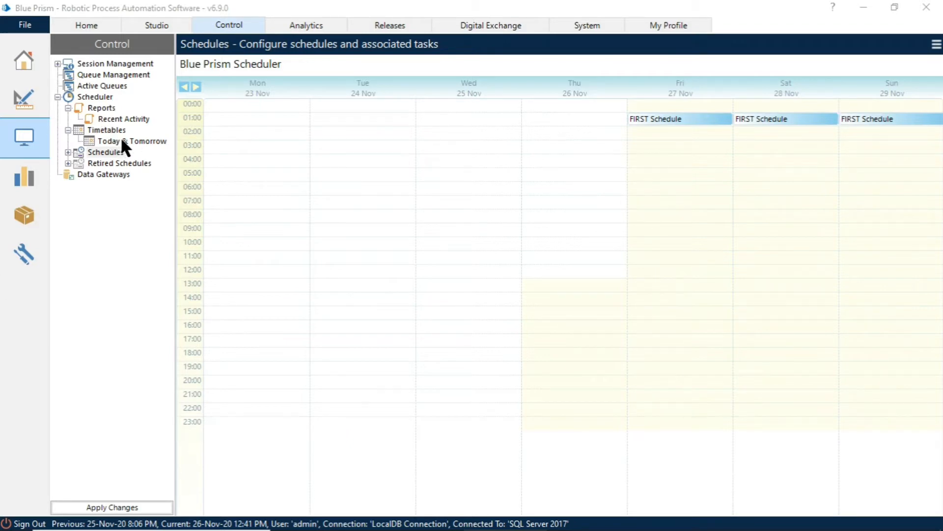
# Create a new schedule under Schedules and name it MyProcess
pyautogui.click(111, 151)
pyautogui.rightClick(110, 151)
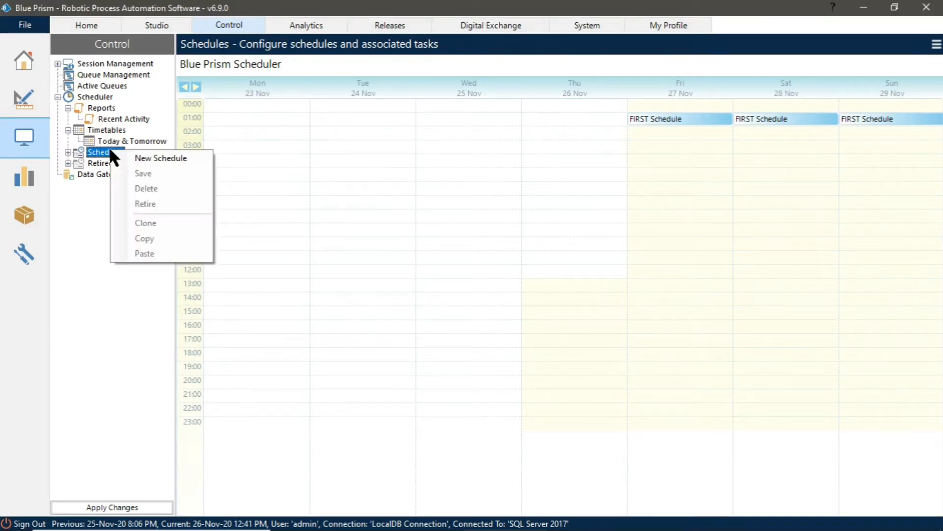
pyautogui.click(159, 158)
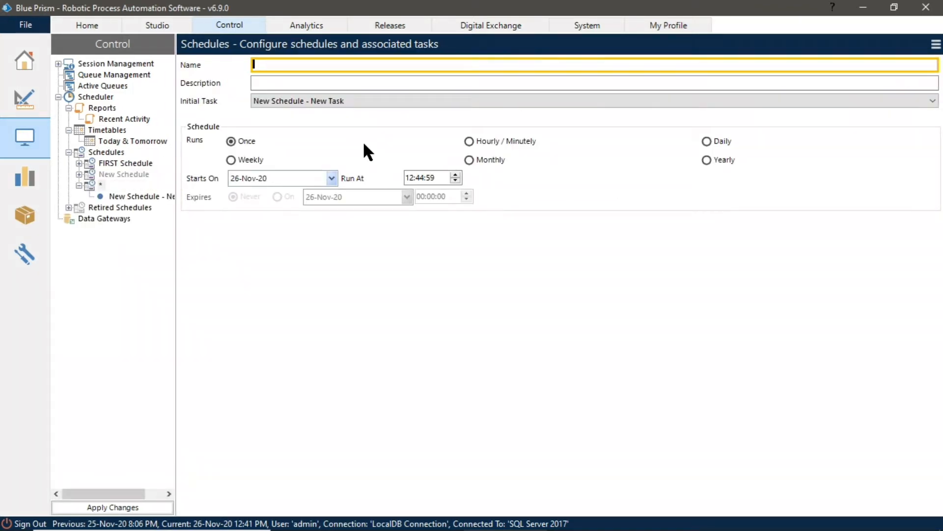
pyautogui.write('MyProcess')
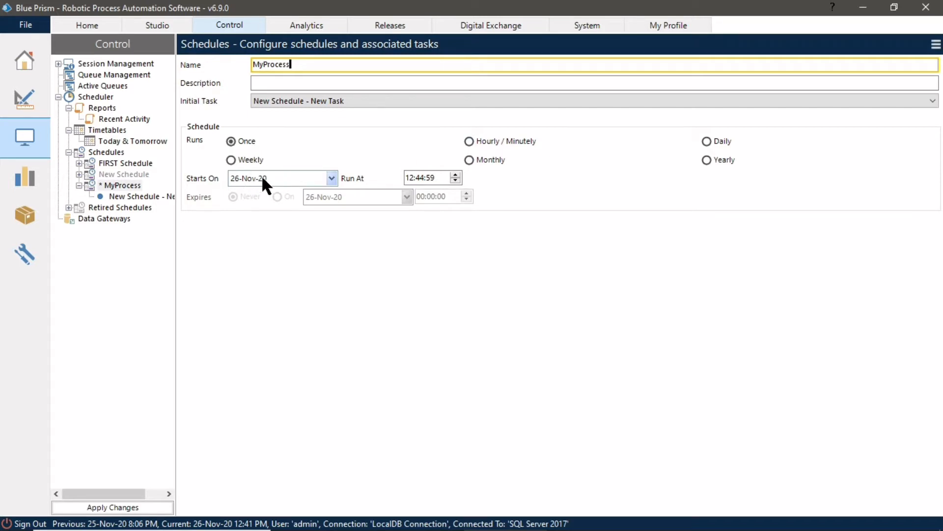
pyautogui.click(332, 177)
pyautogui.click(333, 178)
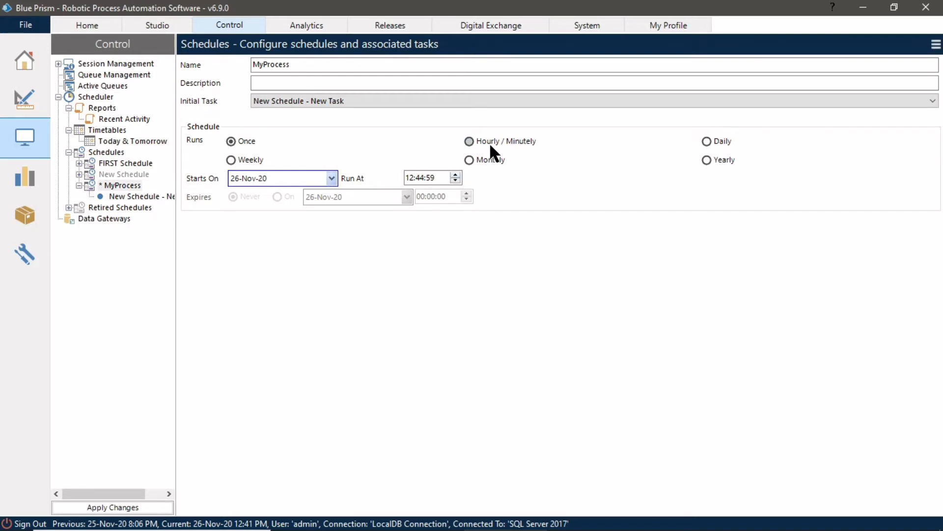
# Set the MyProcess schedule to run hourly/minutely, every 1 minute, with the run window starting at 4:00:00 PM
pyautogui.click(473, 139)
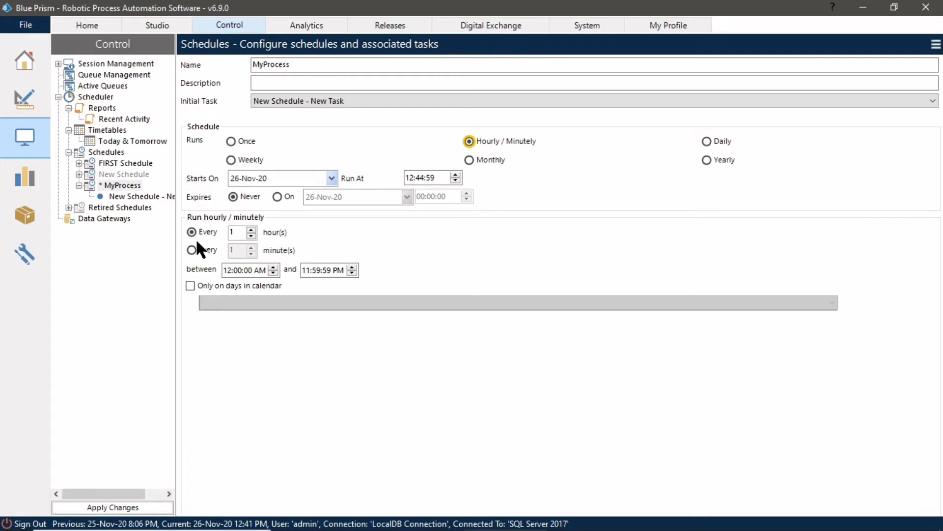
pyautogui.click(238, 237)
pyautogui.click(203, 249)
pyautogui.click(238, 252)
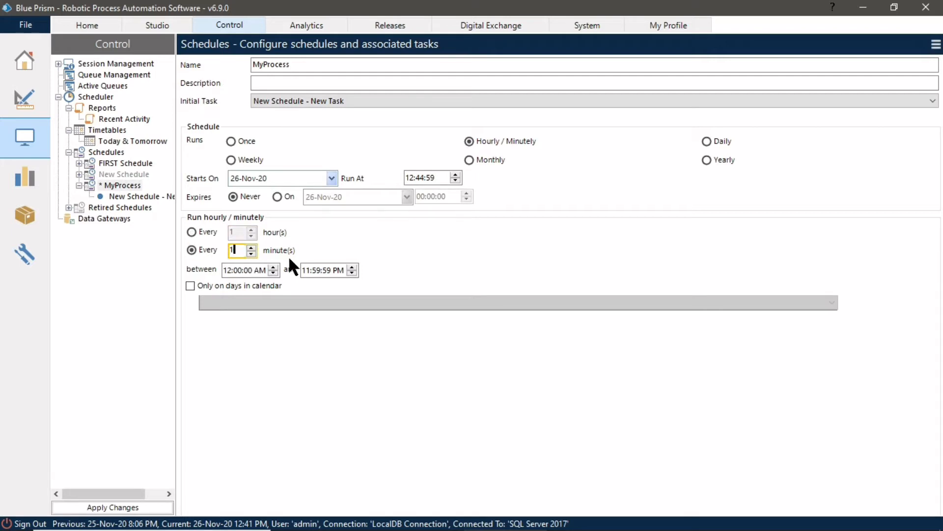
pyautogui.click(526, 142)
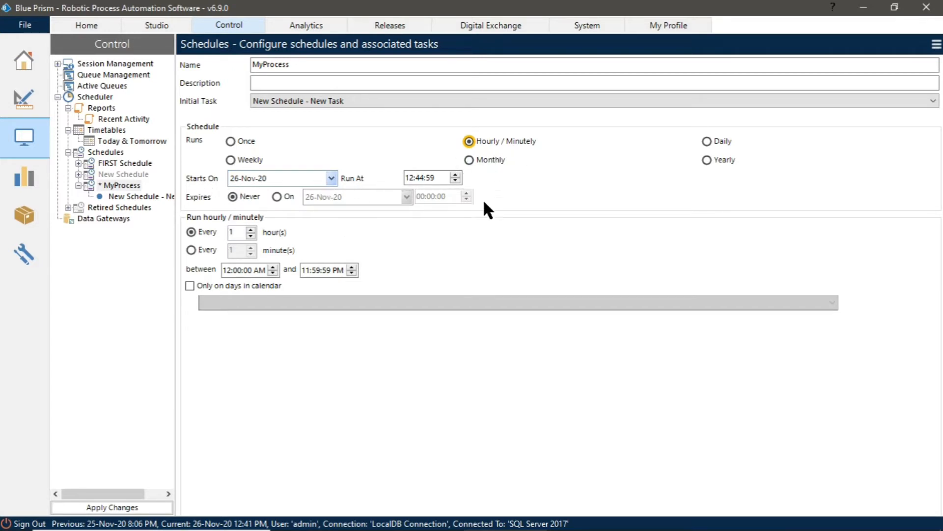
pyautogui.doubleClick(236, 233)
pyautogui.click(192, 249)
pyautogui.click(235, 251)
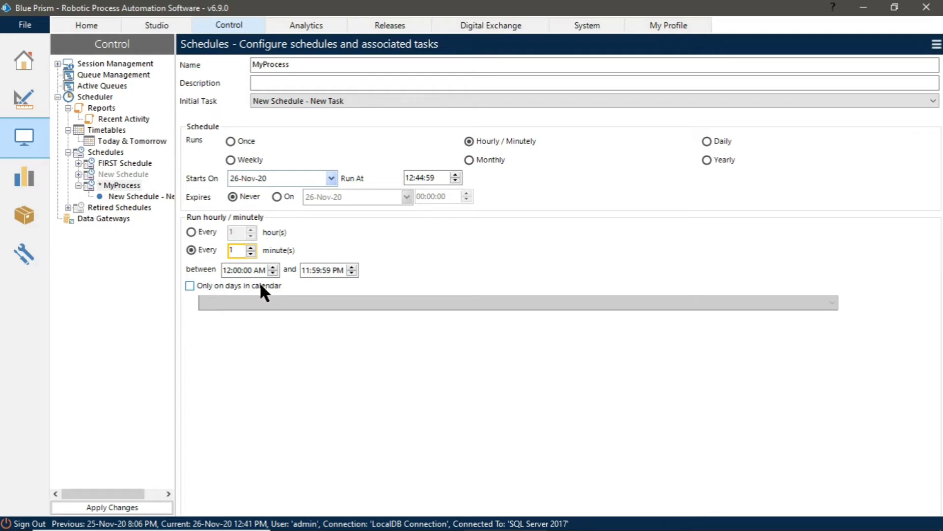
pyautogui.click(228, 270)
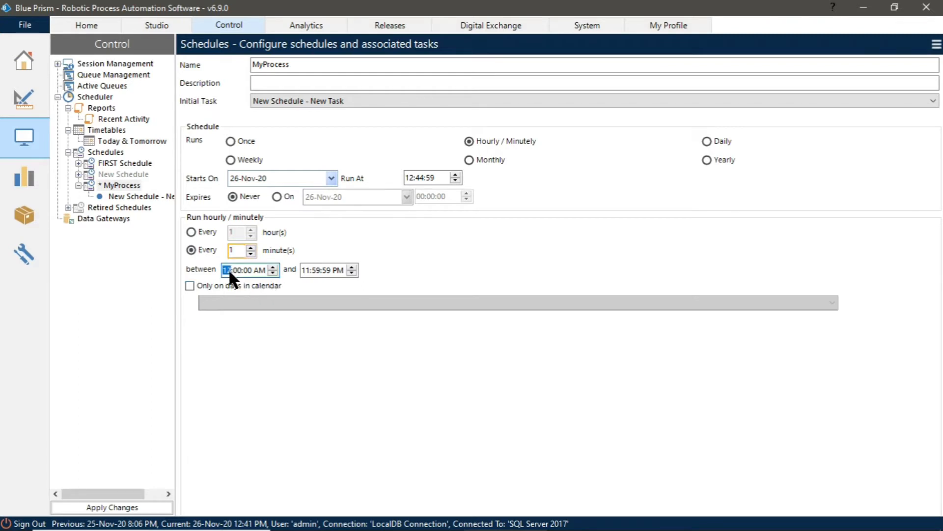
pyautogui.click(260, 270)
pyautogui.click(306, 270)
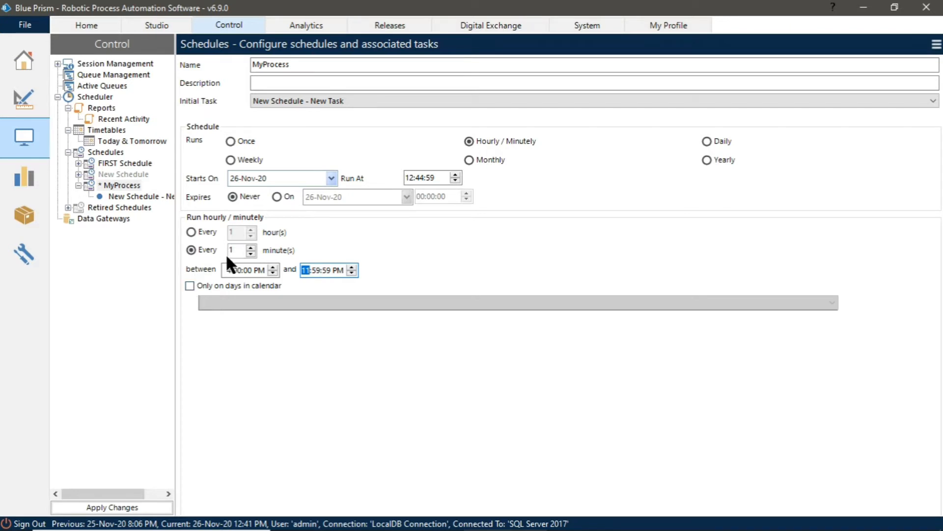
# Restrict the runs to days in the Working Week / No Holidays calendar and set the interval to 10 minutes
pyautogui.click(190, 284)
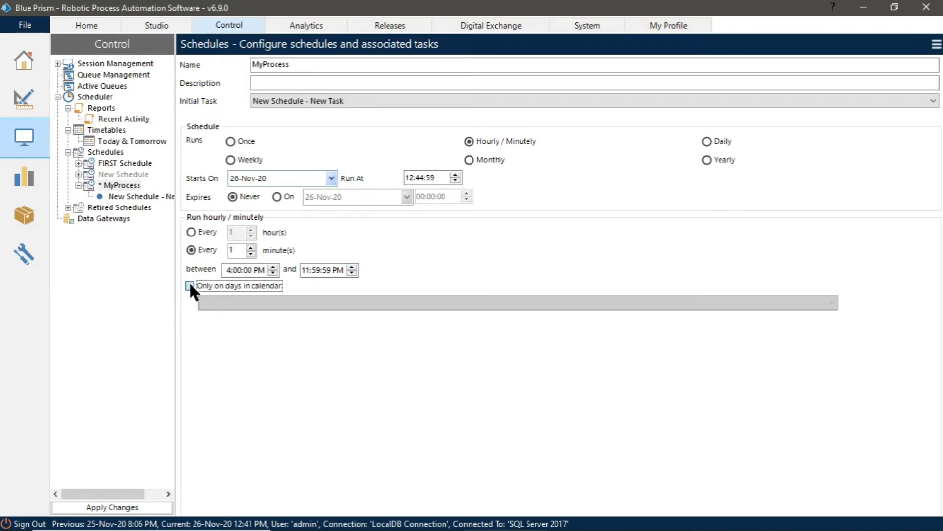
pyautogui.click(208, 297)
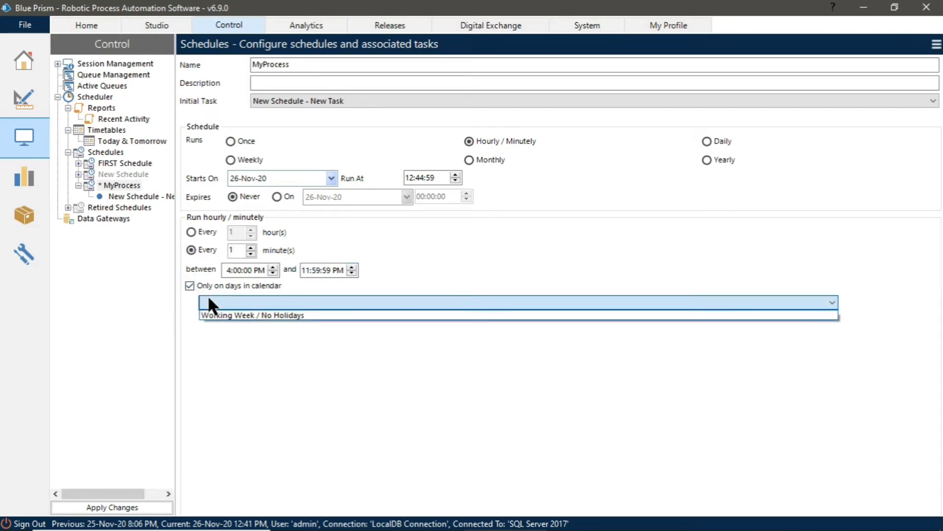
pyautogui.click(258, 315)
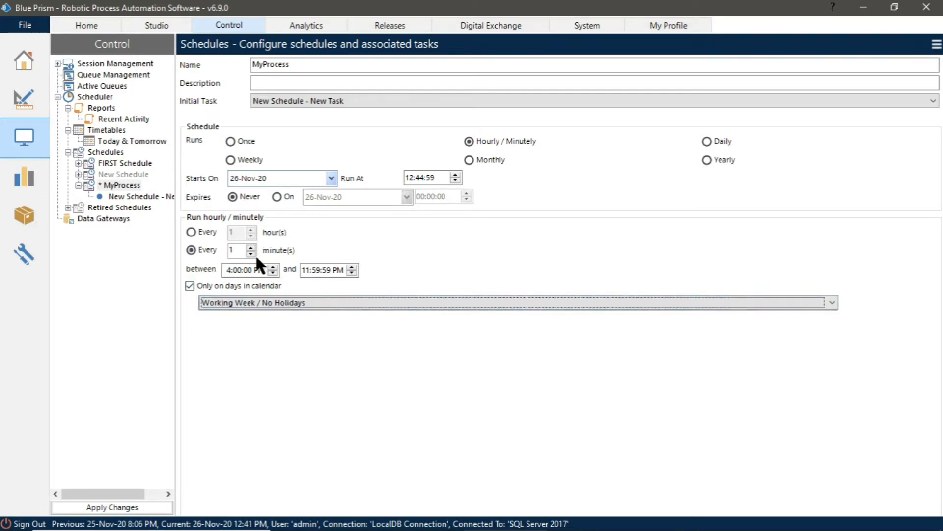
pyautogui.click(246, 250)
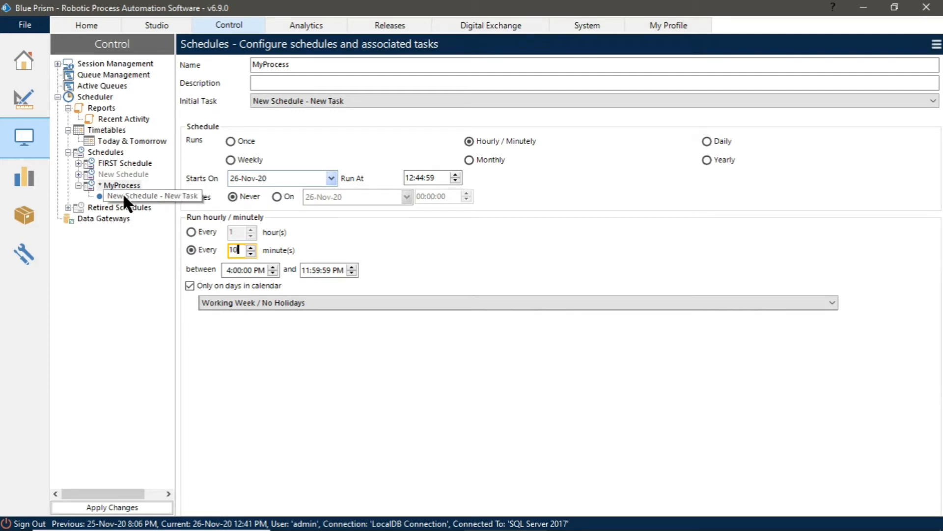
pyautogui.press('XF86MonBrightnessUp')
pyautogui.press('XF86MonBrightnessUp')
pyautogui.press('XF86MonBrightnessUp')
pyautogui.press('XF86MonBrightnessUp')
pyautogui.press('XF86MonBrightnessUp')
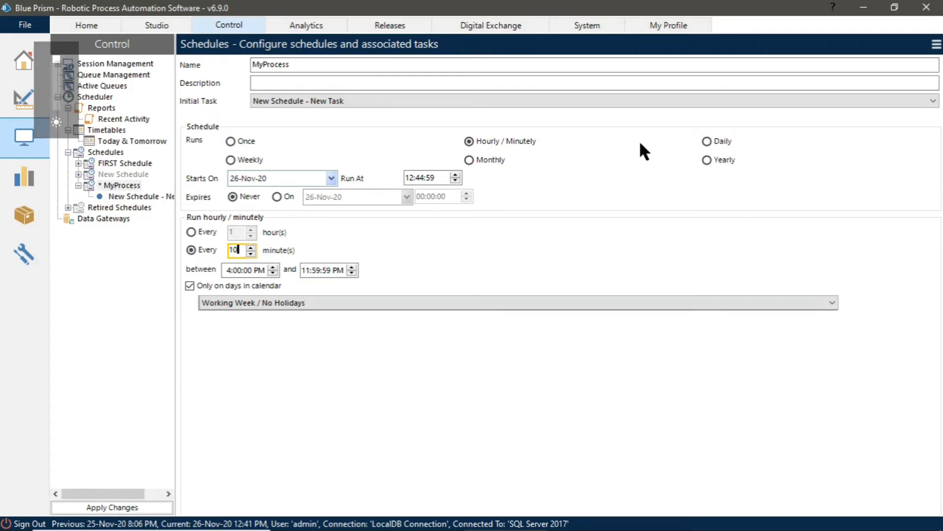
# Set the schedule to run daily, every 1 day, at 04:00:00
pyautogui.click(707, 140)
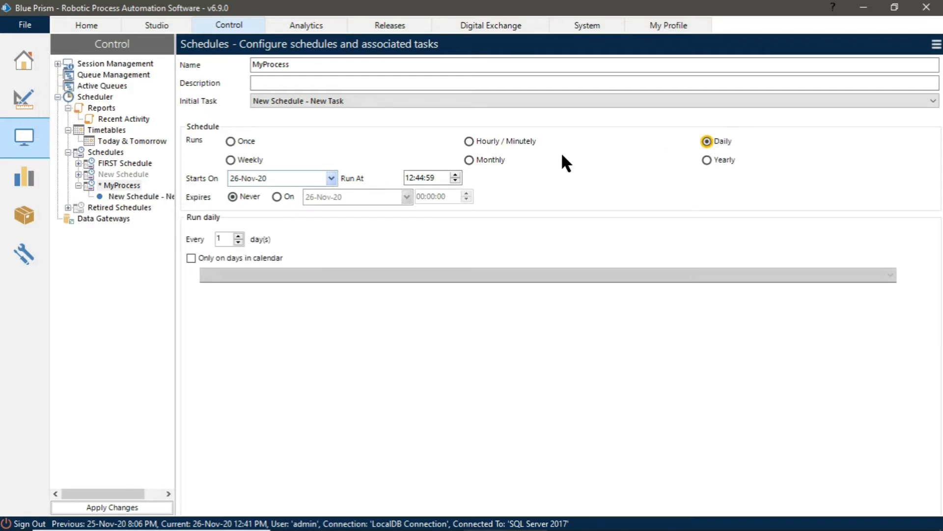
pyautogui.click(408, 177)
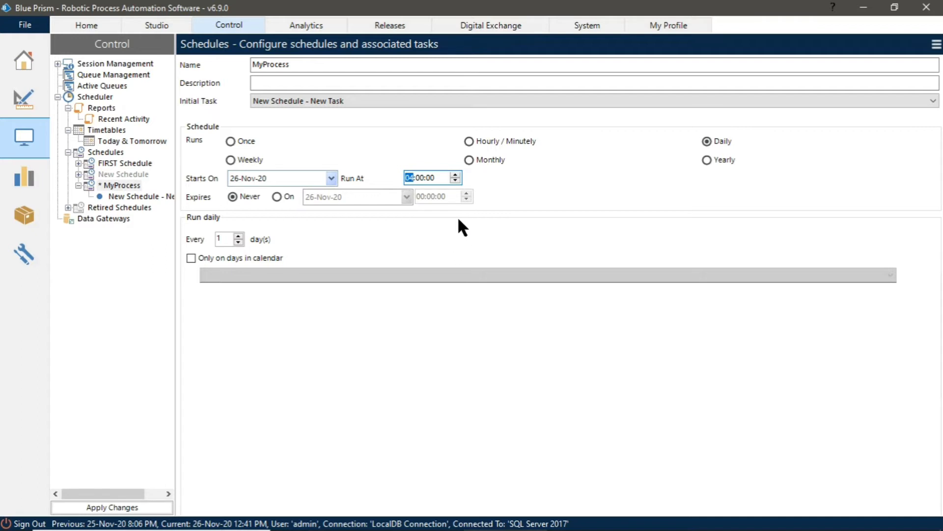
pyautogui.click(238, 235)
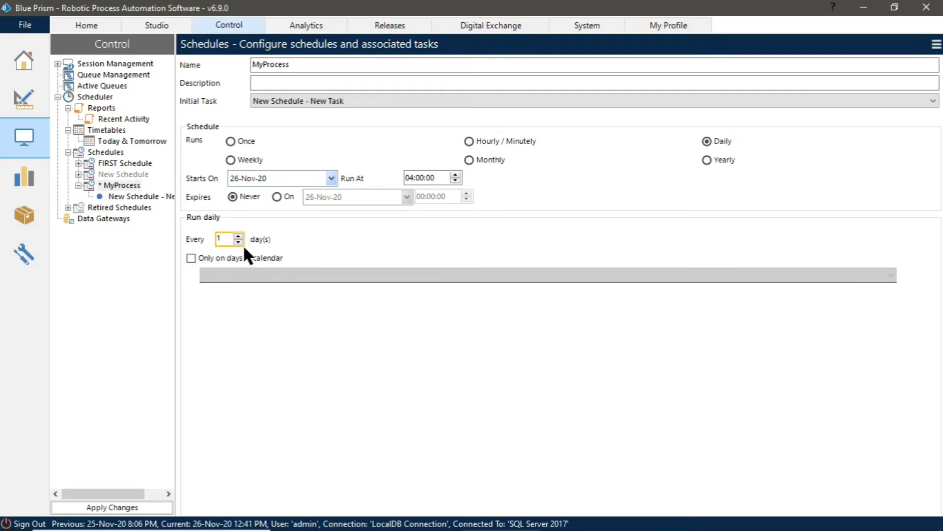
# Switch the schedule to weekly runs and set its start date to 30-Nov-20, a Monday
pyautogui.click(231, 158)
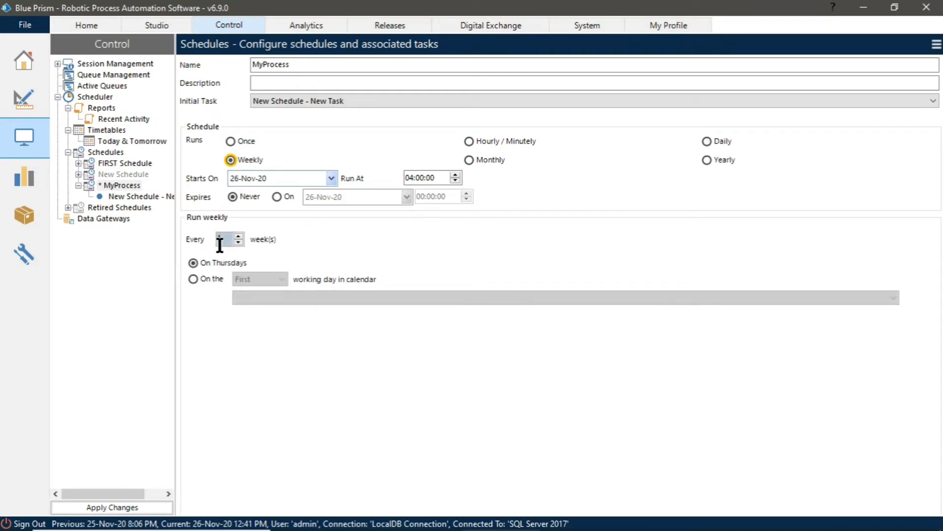
pyautogui.click(333, 178)
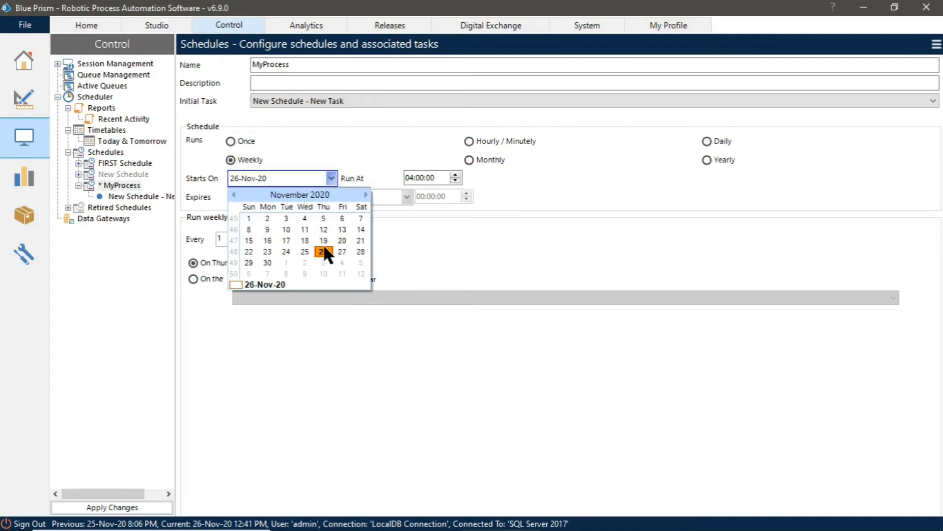
pyautogui.click(361, 252)
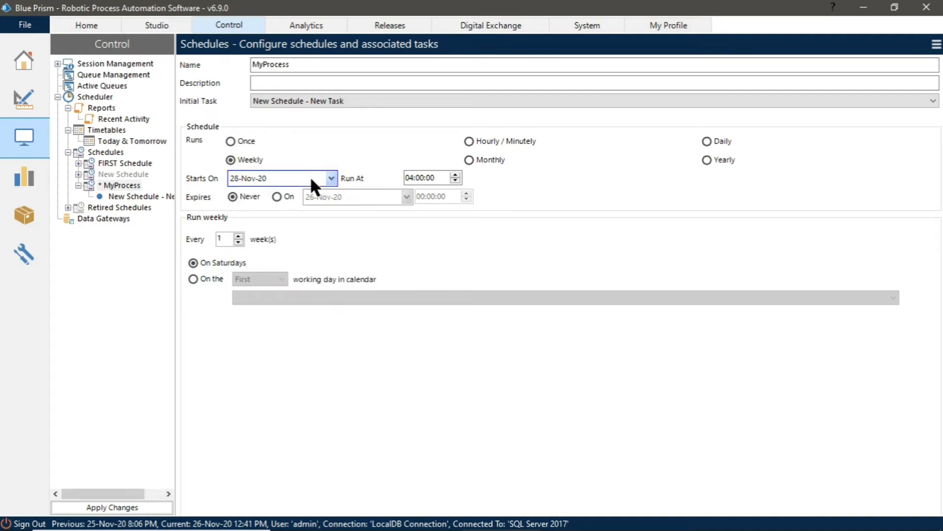
pyautogui.click(331, 178)
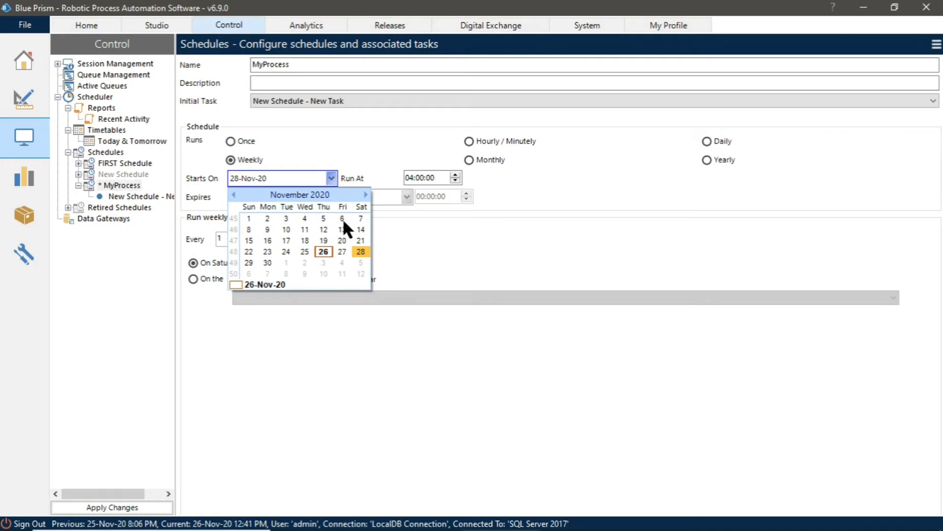
pyautogui.click(268, 263)
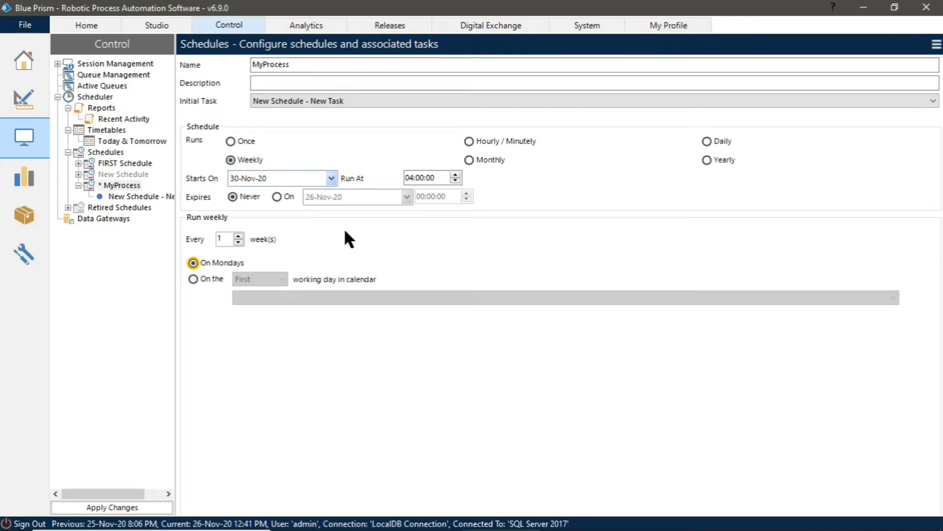
# Set the weekly run to the last working day in a calendar instead of a fixed weekday
pyautogui.click(192, 279)
pyautogui.click(283, 279)
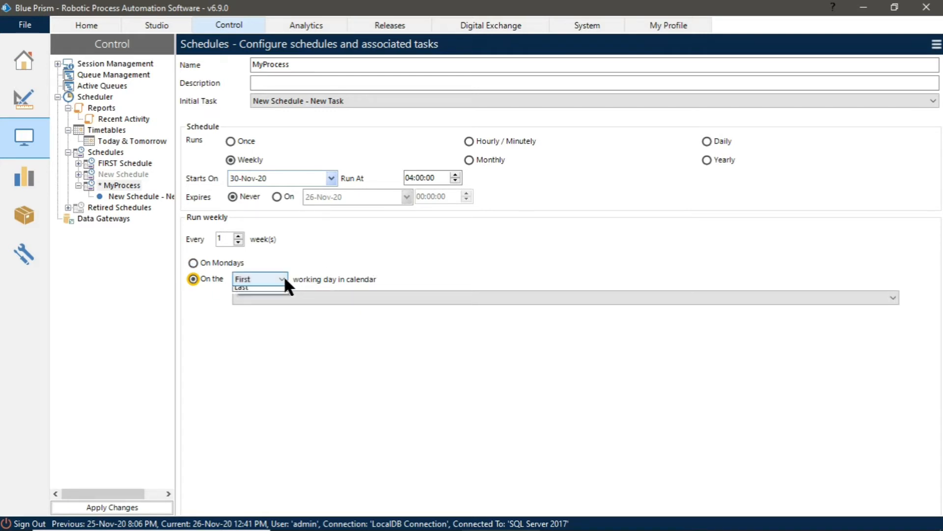
pyautogui.click(254, 301)
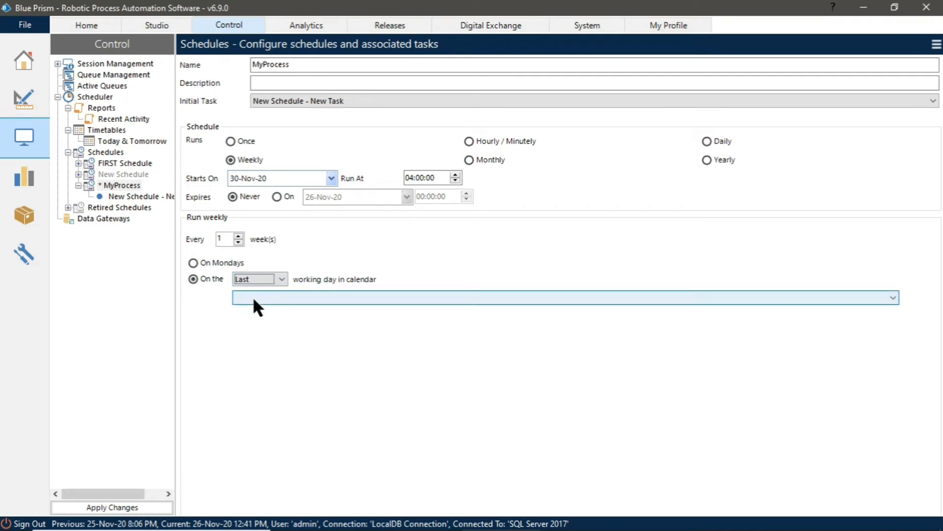
# Set the schedule to run monthly on the 30th, falling back to the first day of the next month
pyautogui.click(469, 159)
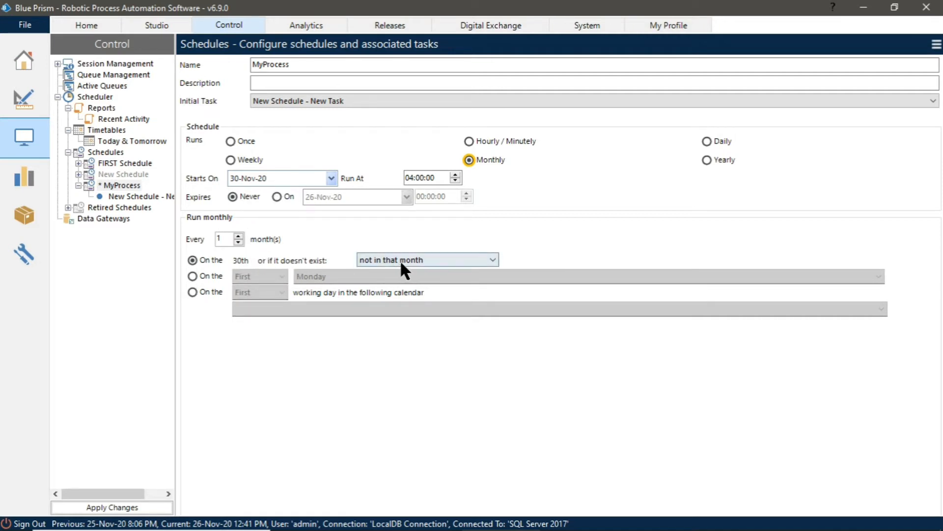
pyautogui.click(416, 260)
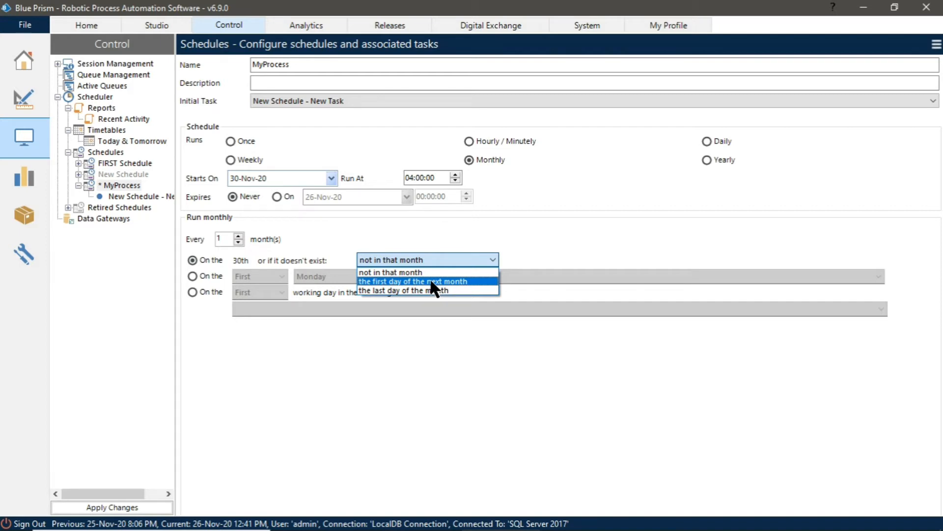
pyautogui.click(431, 281)
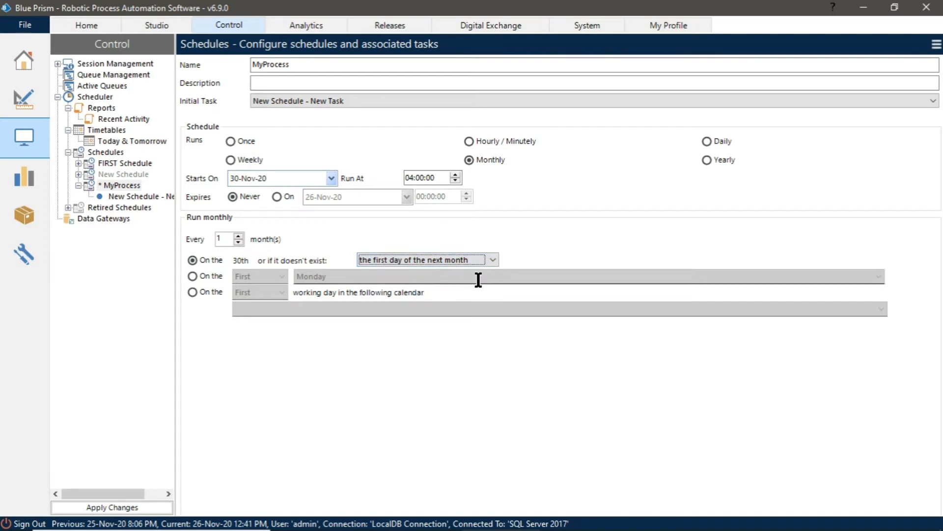
# Change the monthly run to the first Monday of the month
pyautogui.click(191, 276)
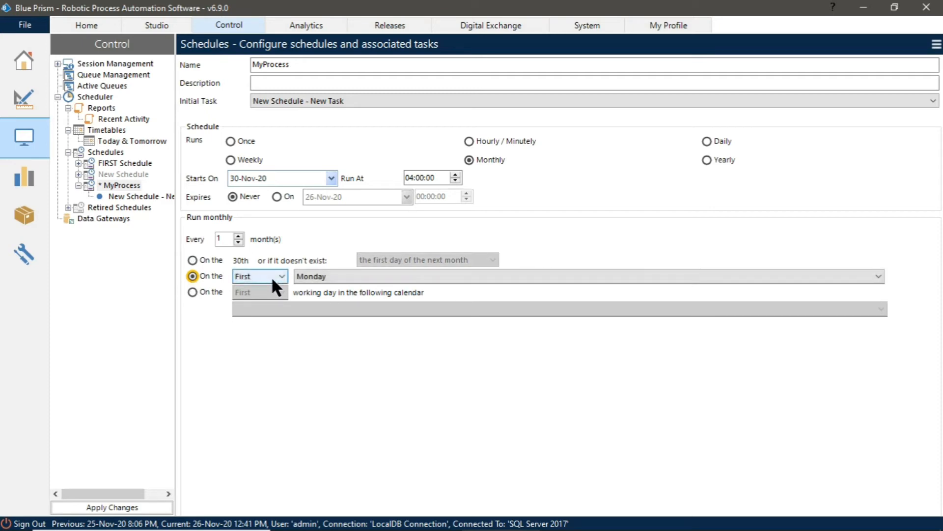
pyautogui.click(370, 276)
pyautogui.click(372, 289)
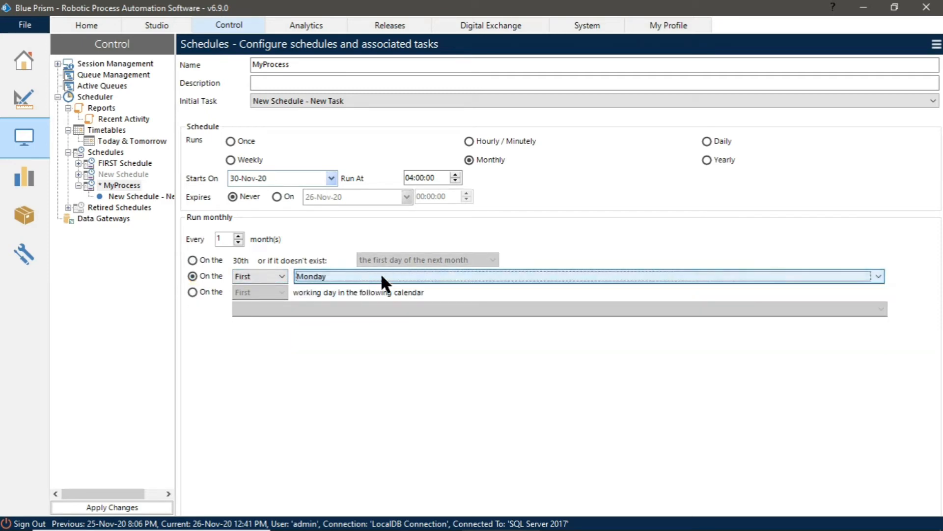
# Change the monthly run to the first working day in the Working Week / No Holidays calendar
pyautogui.click(191, 291)
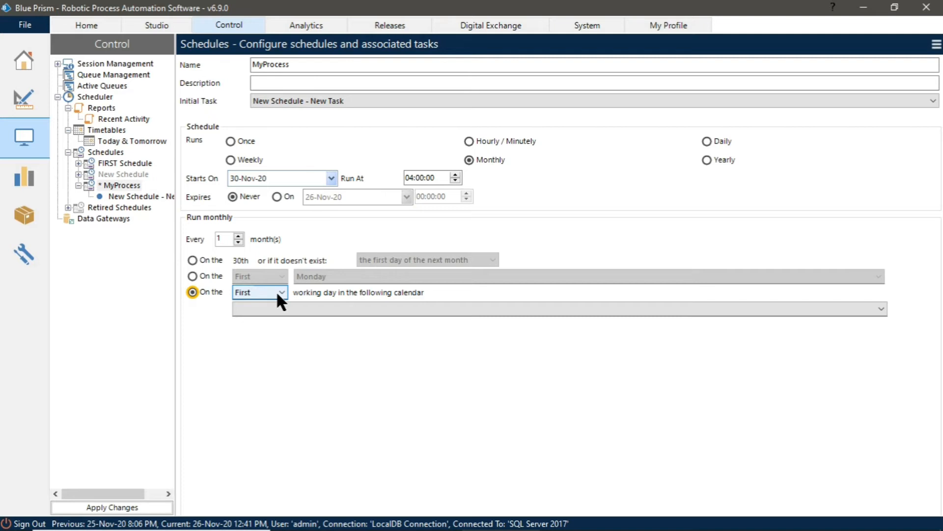
pyautogui.click(321, 309)
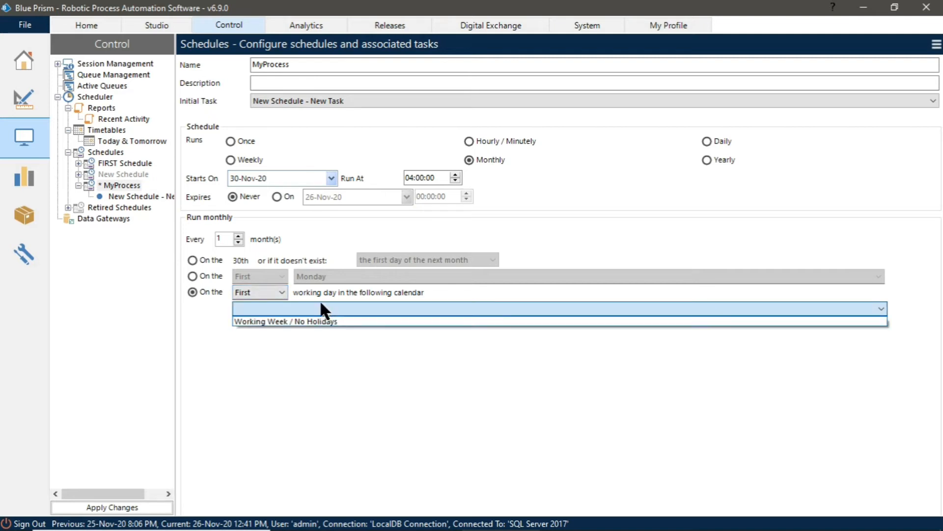
pyautogui.click(290, 321)
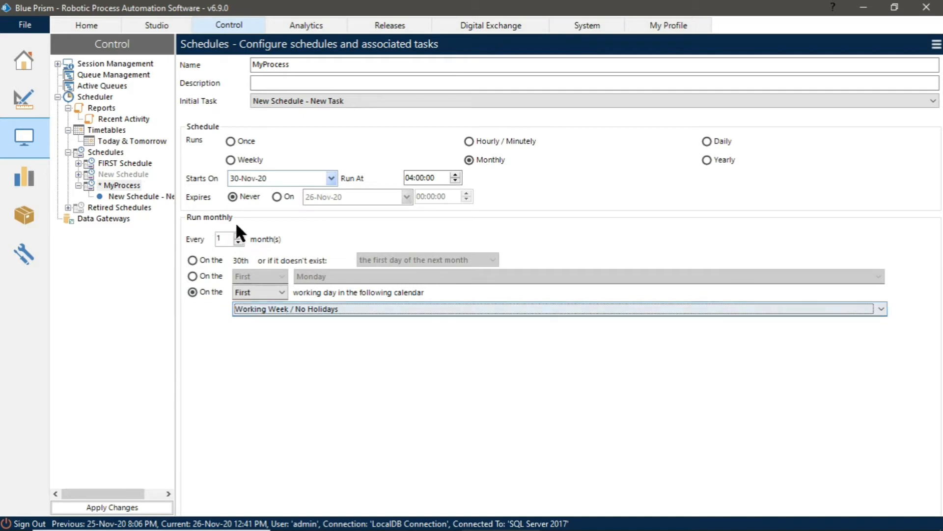
# Set the MyProcess schedule to run daily, starting 26-Nov-20 at 13:00:00, and apply the changes
pyautogui.click(707, 159)
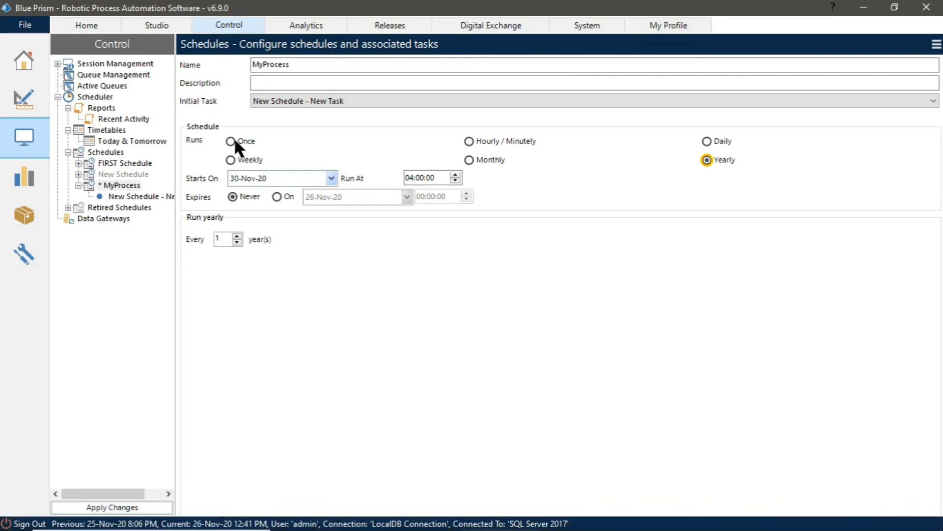
pyautogui.click(706, 141)
pyautogui.click(331, 178)
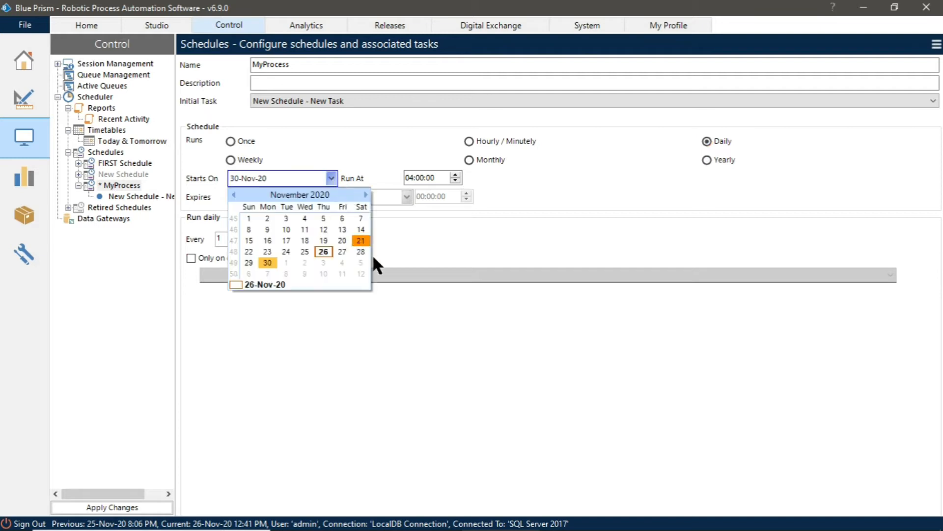
pyautogui.click(305, 252)
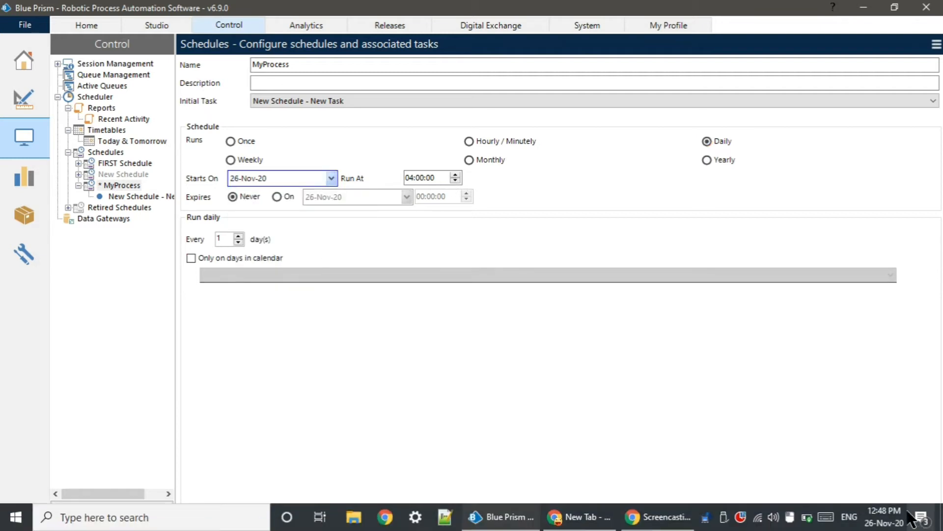
pyautogui.click(409, 178)
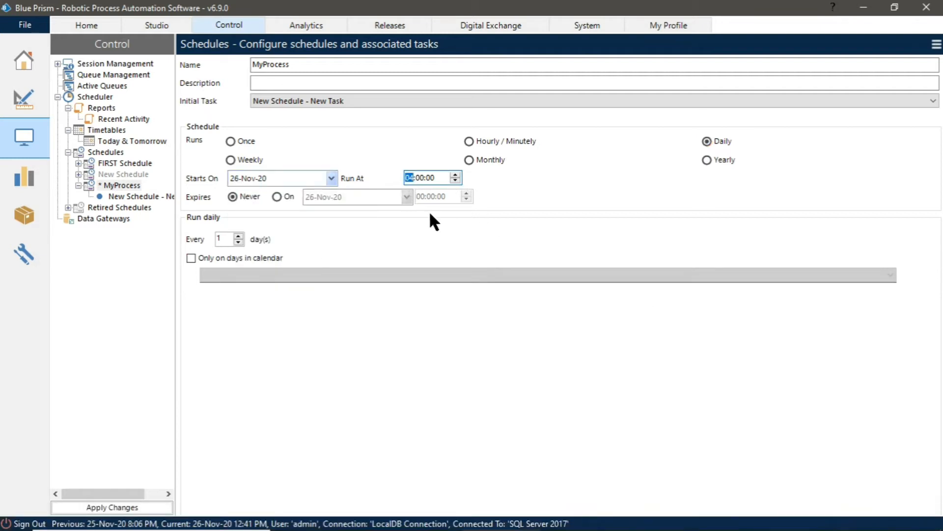
pyautogui.write('13')
pyautogui.click(131, 507)
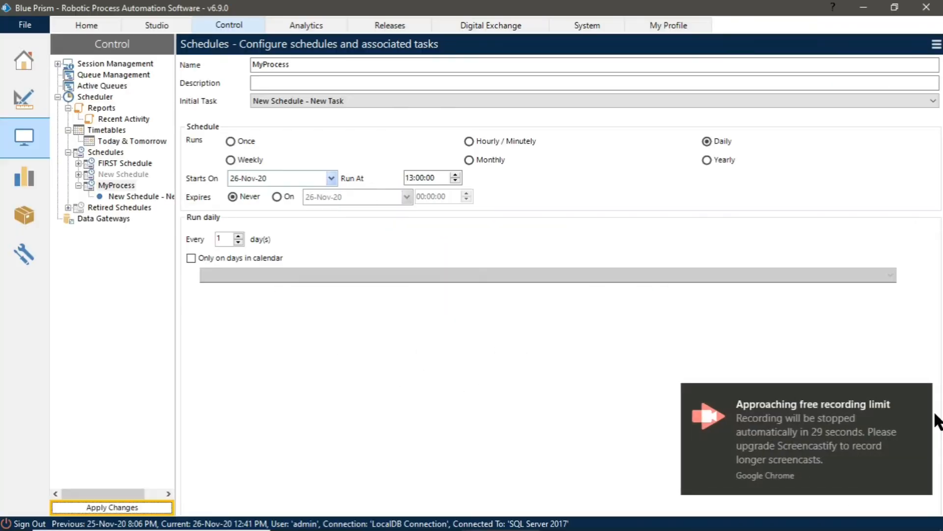
pyautogui.click(918, 404)
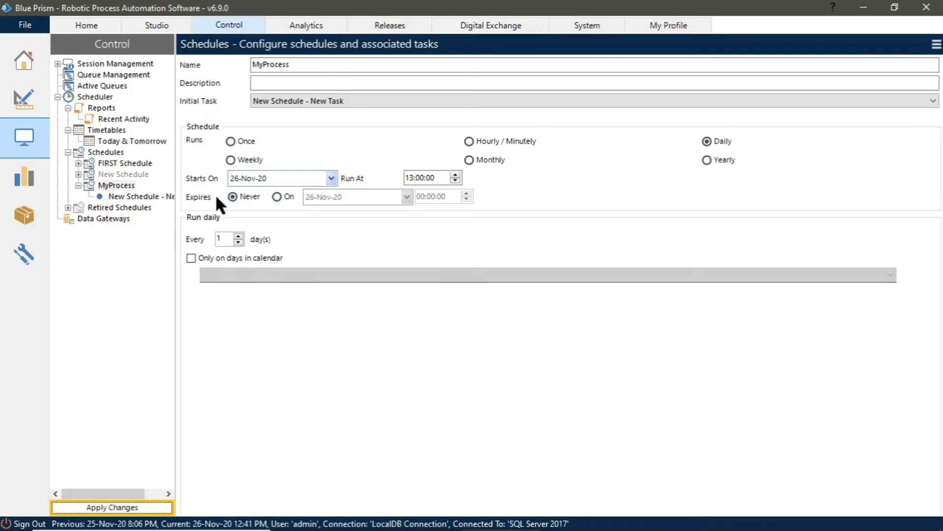
# Set the schedule to expire on 30-Nov-20 and apply the changes
pyautogui.click(277, 197)
pyautogui.click(407, 197)
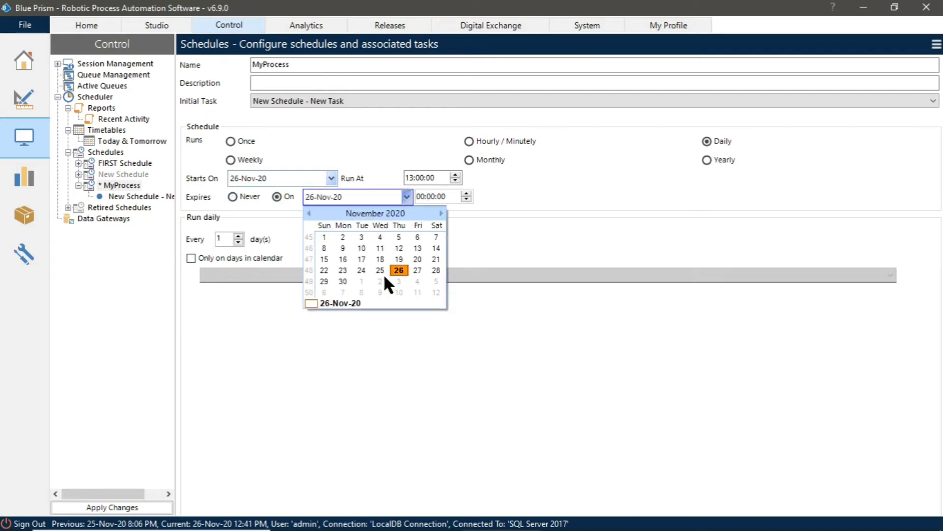
pyautogui.click(343, 281)
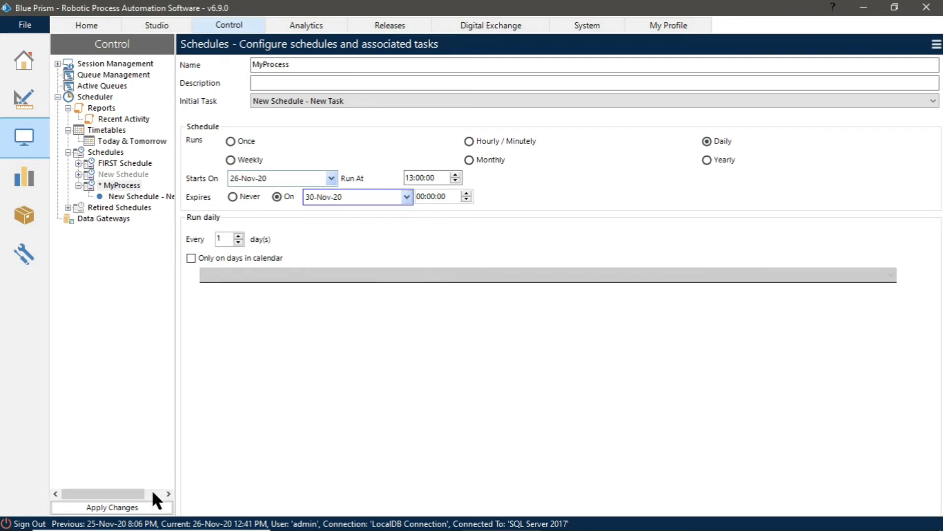
pyautogui.click(123, 511)
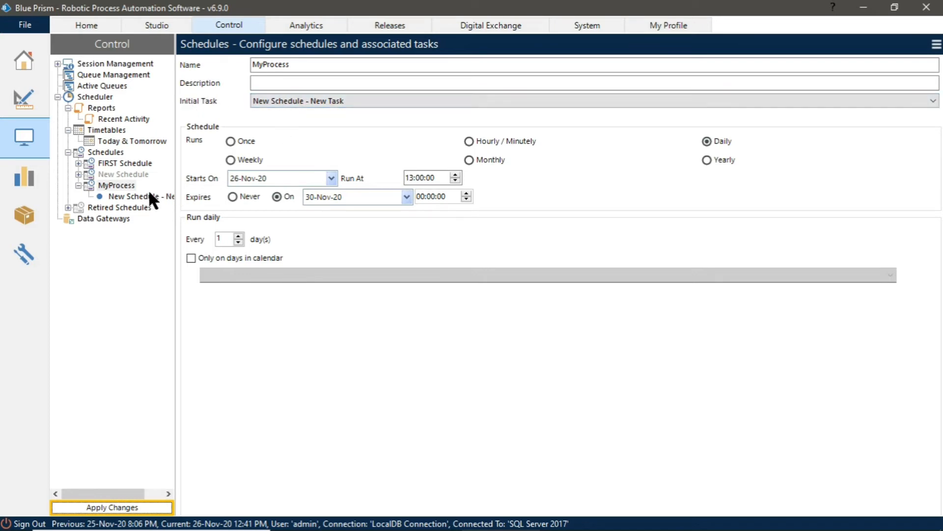
# In the MyProcess schedule's task, assign the BHRT resource to the Factorial Number process from the CODE GUN group
pyautogui.moveTo(175, 446); pyautogui.dragTo(281, 423)
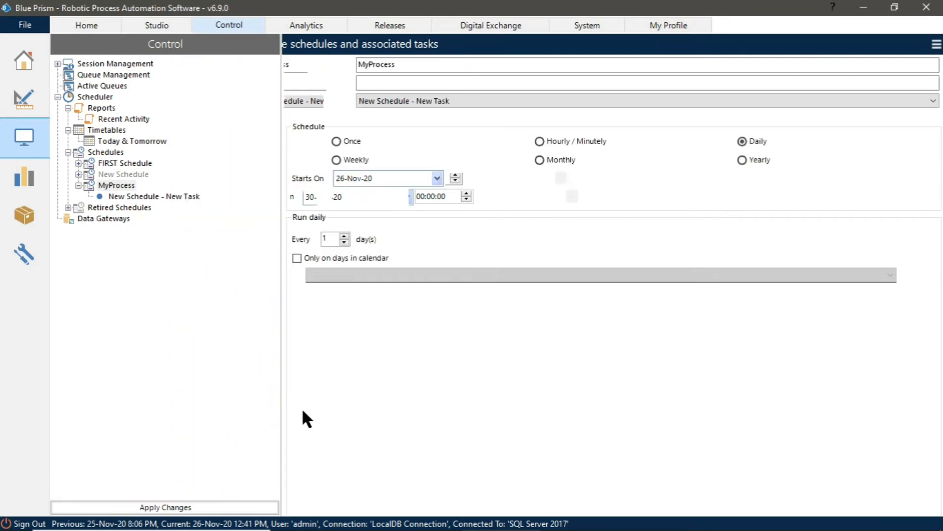
pyautogui.click(192, 198)
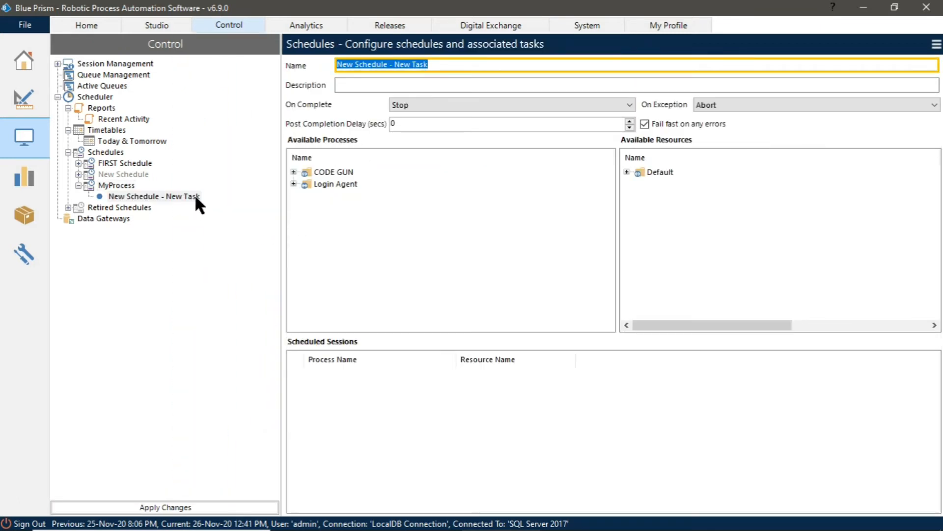
pyautogui.click(626, 172)
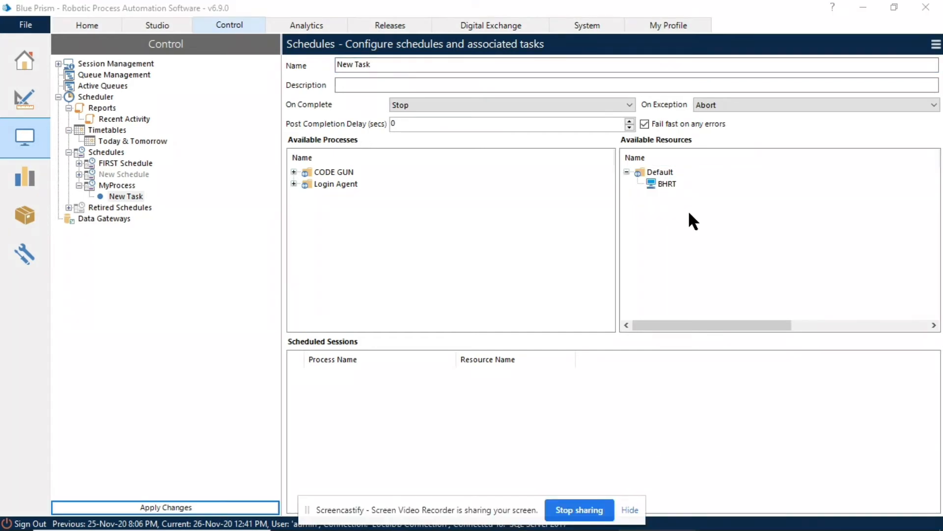
pyautogui.click(294, 172)
pyautogui.click(293, 172)
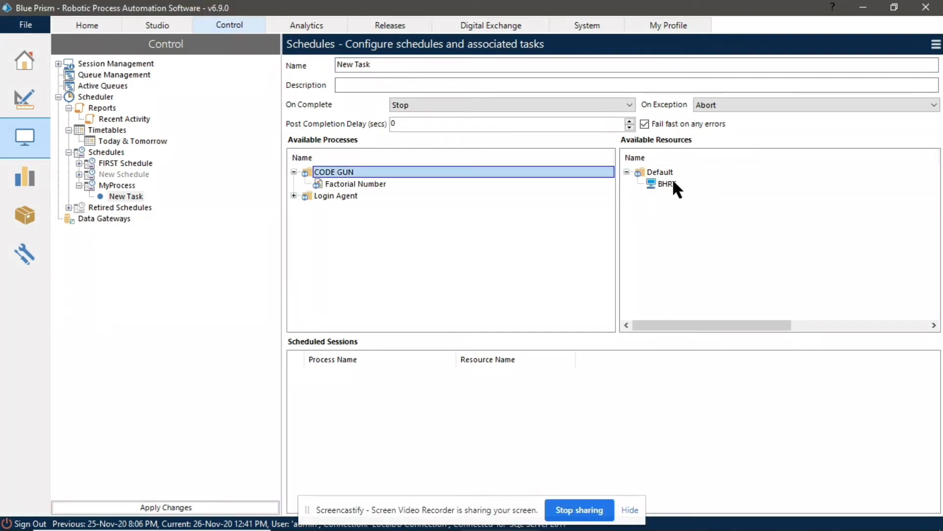
pyautogui.moveTo(672, 178); pyautogui.dragTo(378, 181)
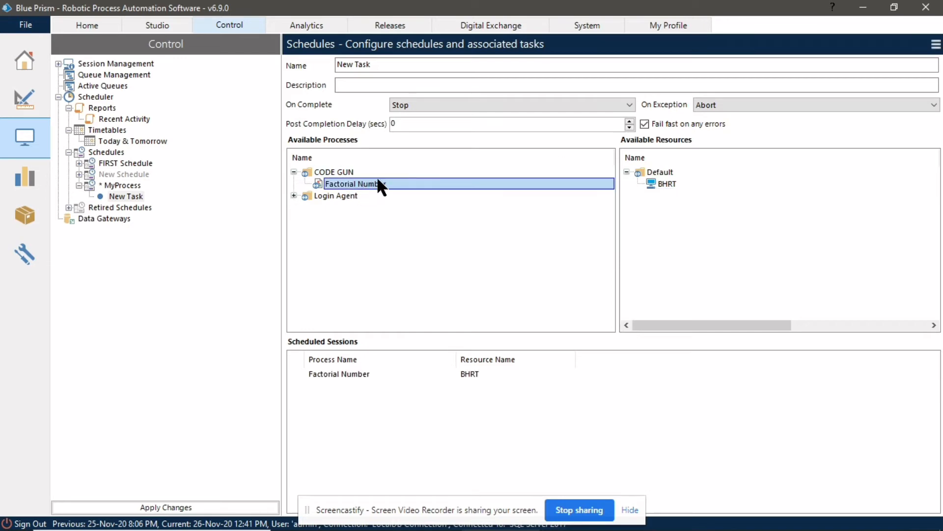
# Set the Number startup parameter of the scheduled Factorial Number session to 10, save it and apply the changes
pyautogui.click(344, 373)
pyautogui.rightClick(344, 373)
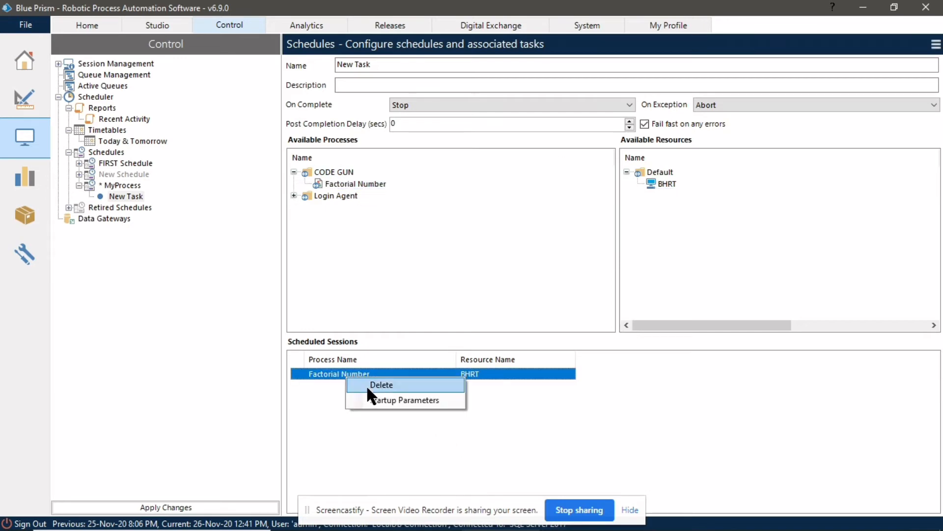
pyautogui.click(381, 399)
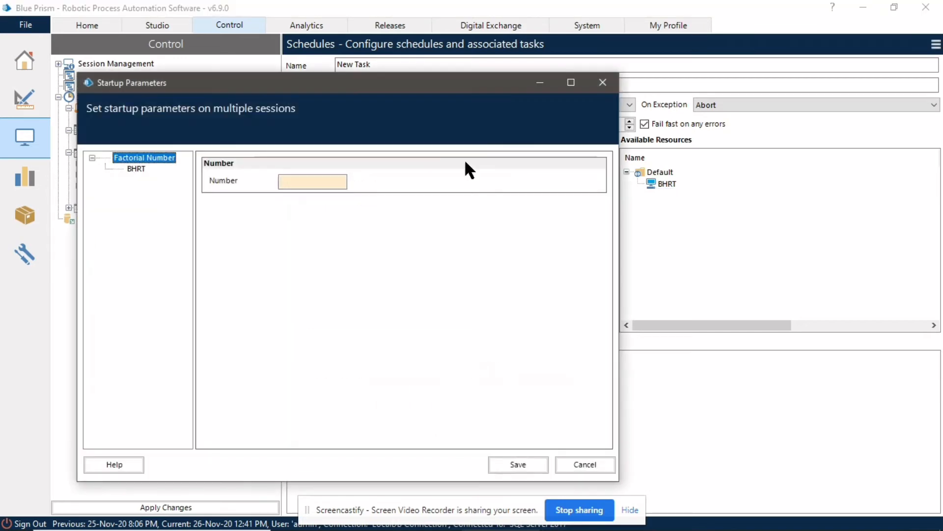
pyautogui.click(300, 183)
pyautogui.write('10')
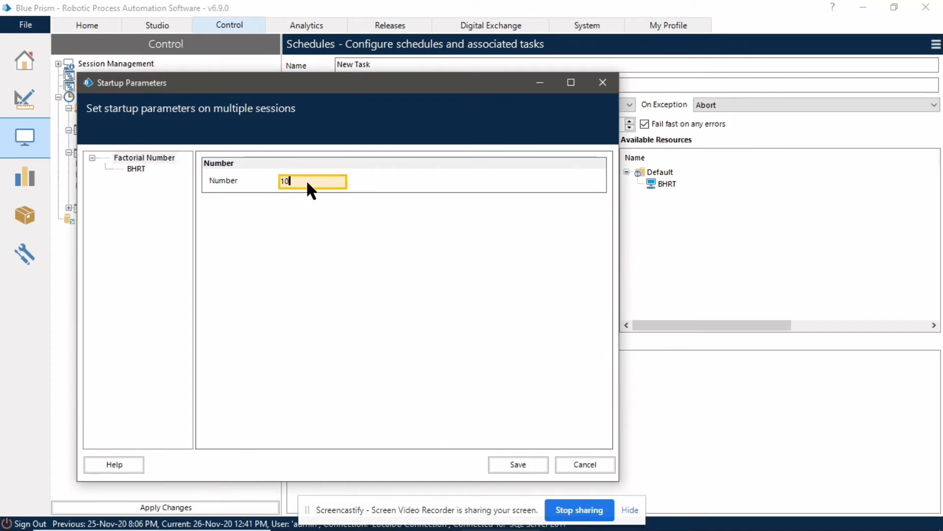
pyautogui.click(496, 462)
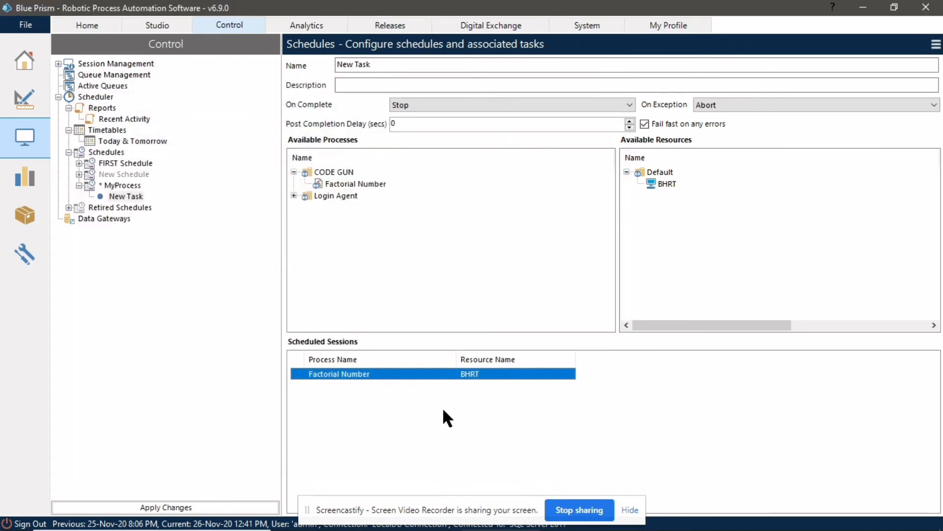
pyautogui.click(153, 508)
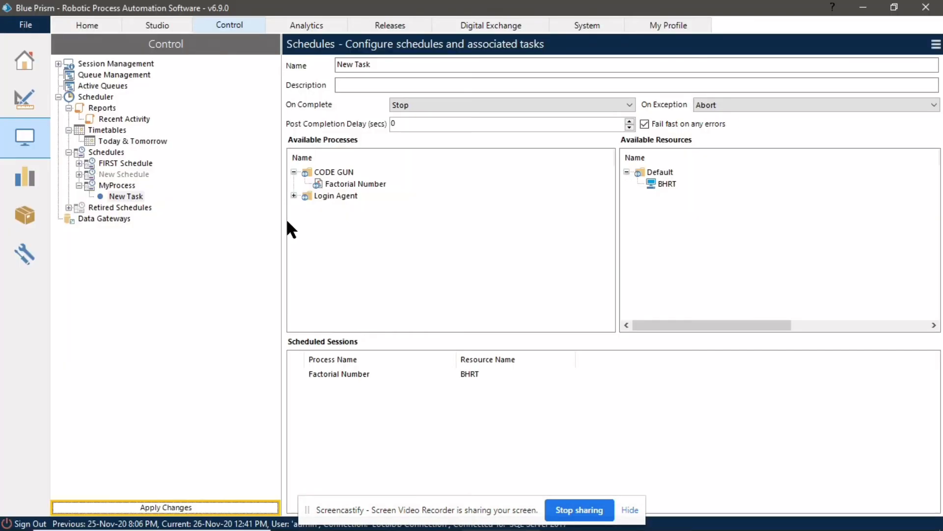
# Rename the task as Factorial Process and apply the changes
pyautogui.click(470, 69)
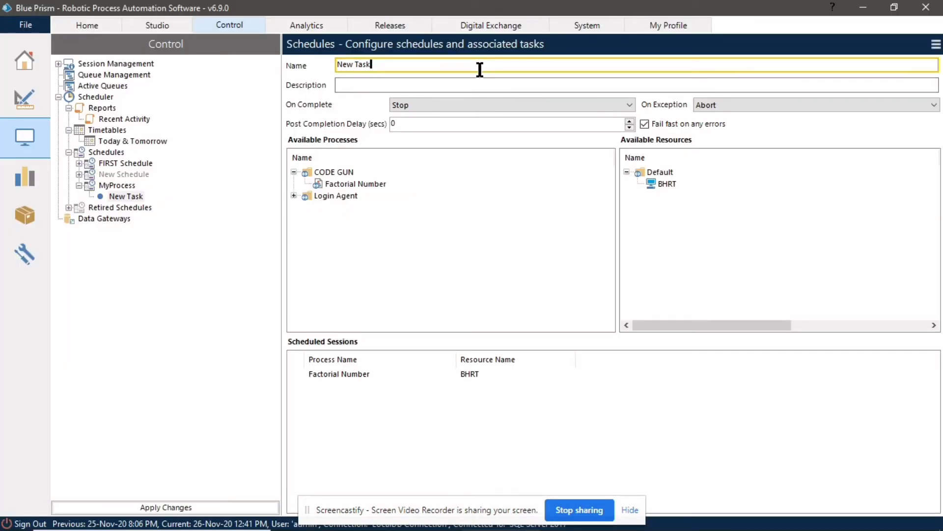
pyautogui.press('BackSpace')
pyautogui.press('BackSpace')
pyautogui.press('BackSpace')
pyautogui.press('BackSpace')
pyautogui.press('BackSpace')
pyautogui.press('BackSpace')
pyautogui.press('BackSpace')
pyautogui.press('BackSpace')
pyautogui.write('F')
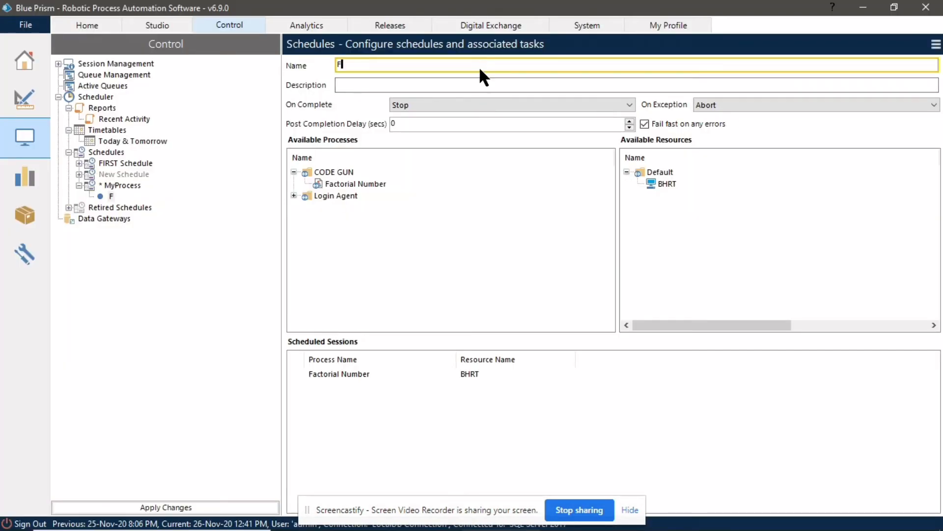
pyautogui.write('actorial ')
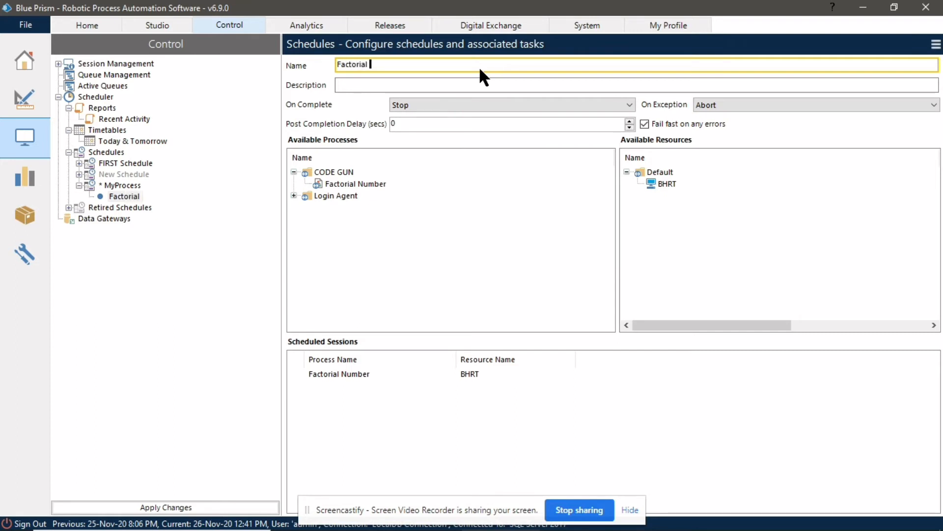
pyautogui.write('Process')
pyautogui.click(180, 499)
pyautogui.click(181, 499)
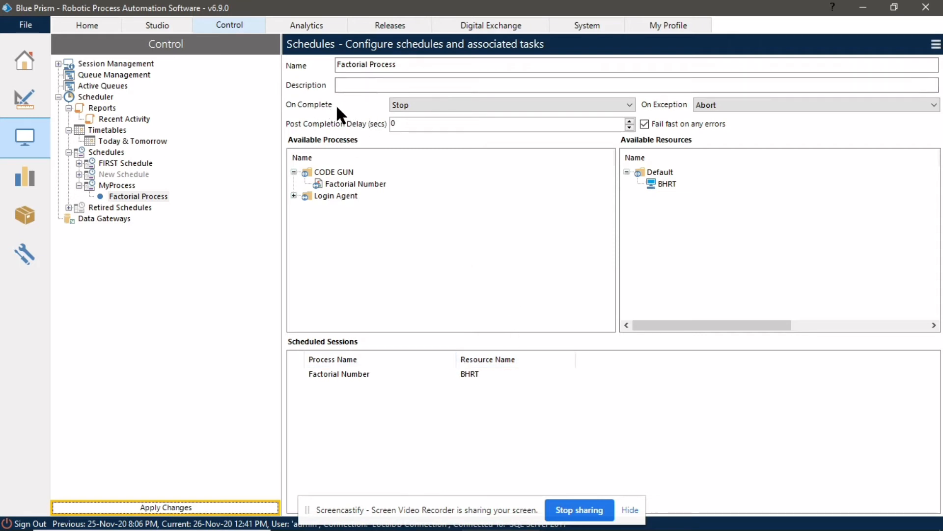
# Examine the Factorial Process task's On Complete, On Exception and Post Completion Delay settings
pyautogui.click(617, 104)
pyautogui.click(620, 103)
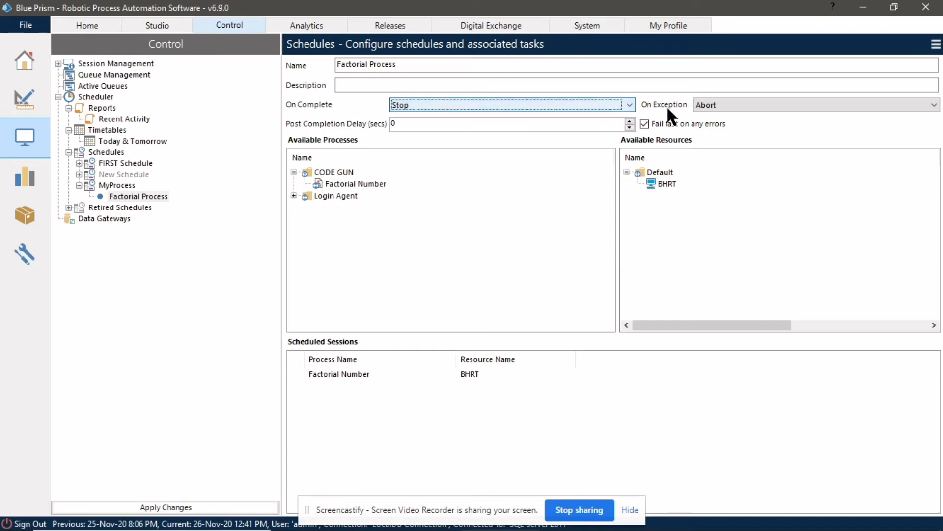
pyautogui.click(720, 103)
pyautogui.click(742, 107)
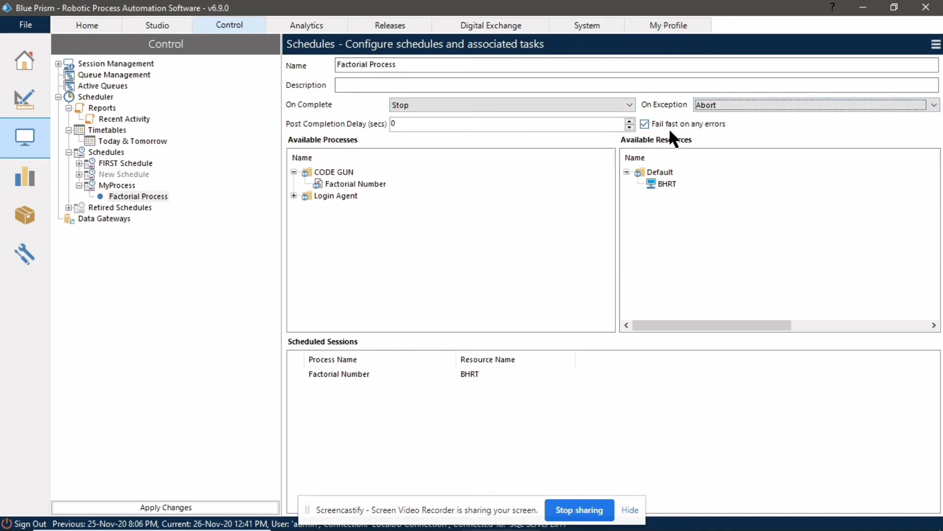
pyautogui.click(401, 124)
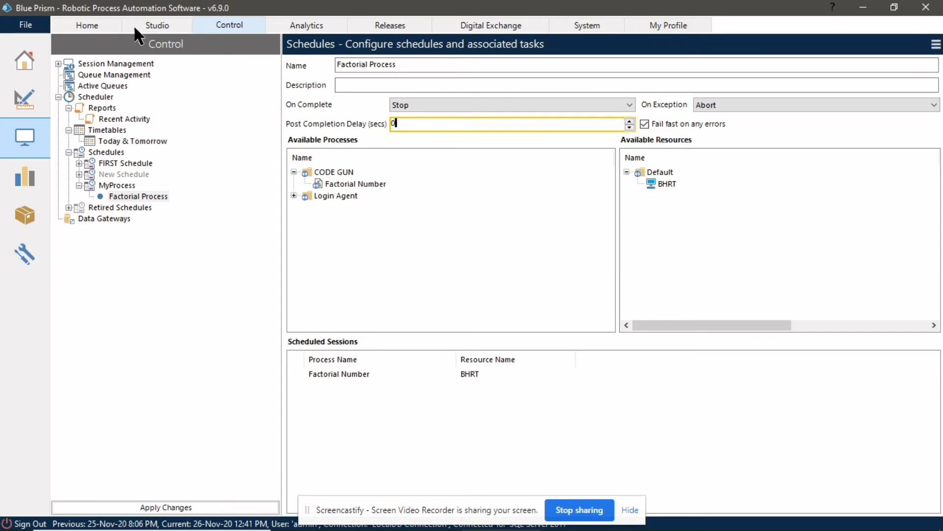
# Add a second task named Logout to the MyProcess schedule
pyautogui.rightClick(115, 181)
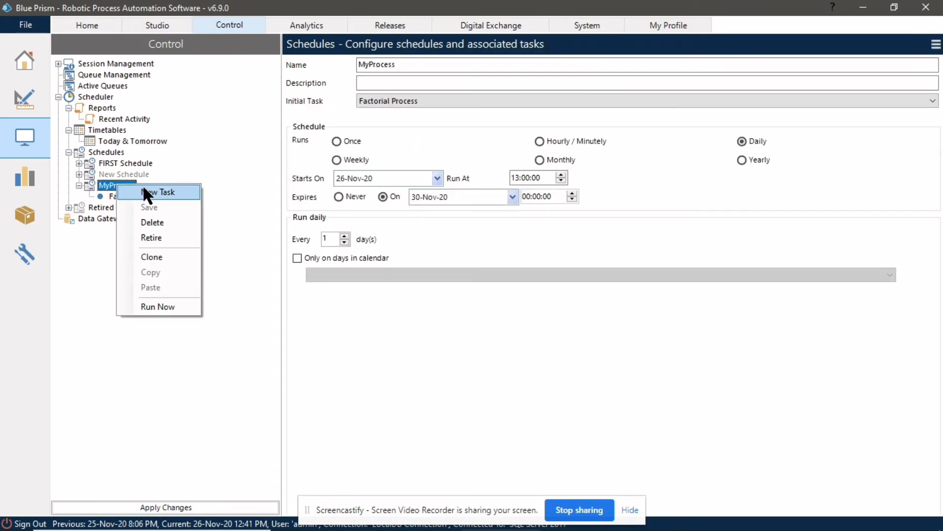
pyautogui.click(148, 192)
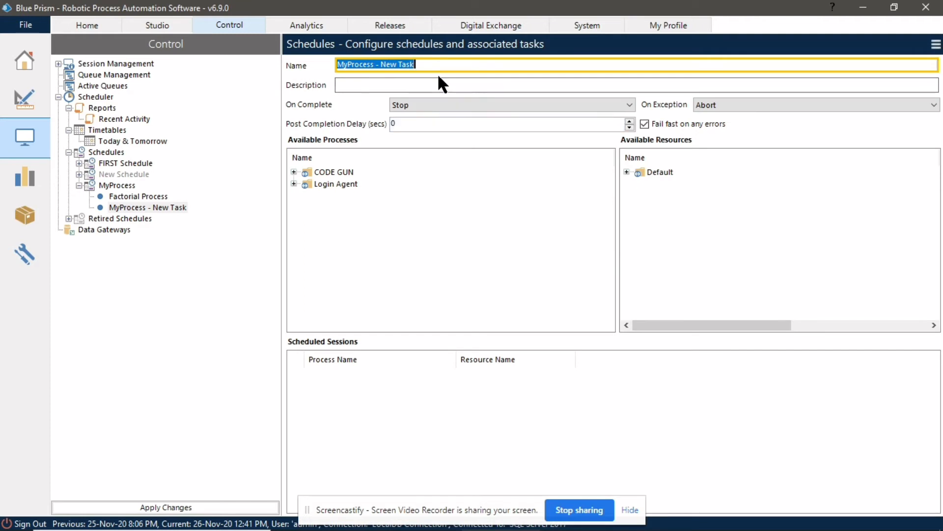
pyautogui.press('BackSpace')
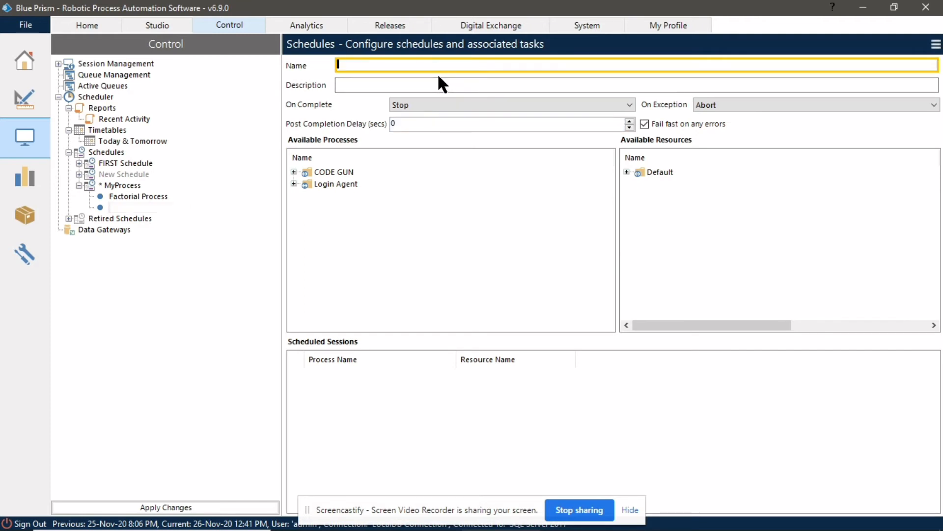
pyautogui.write('Logout')
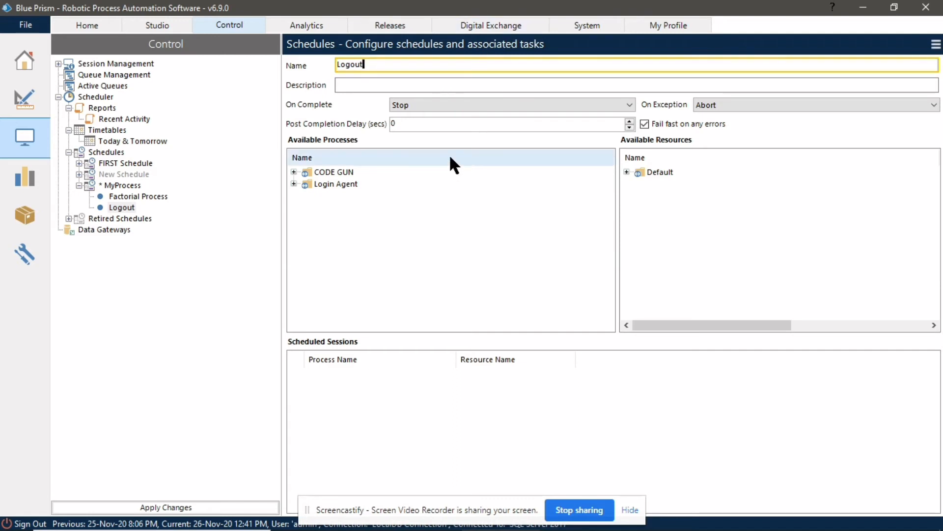
# Assign the BHRT resource to the Check Logged In process from the Login Agent group in the second task
pyautogui.click(293, 184)
pyautogui.click(627, 172)
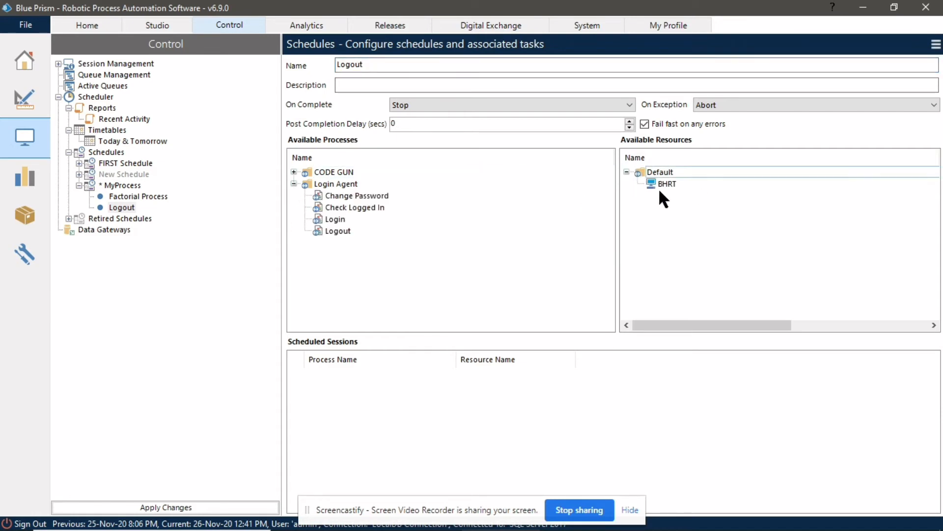
pyautogui.moveTo(665, 181); pyautogui.dragTo(364, 206)
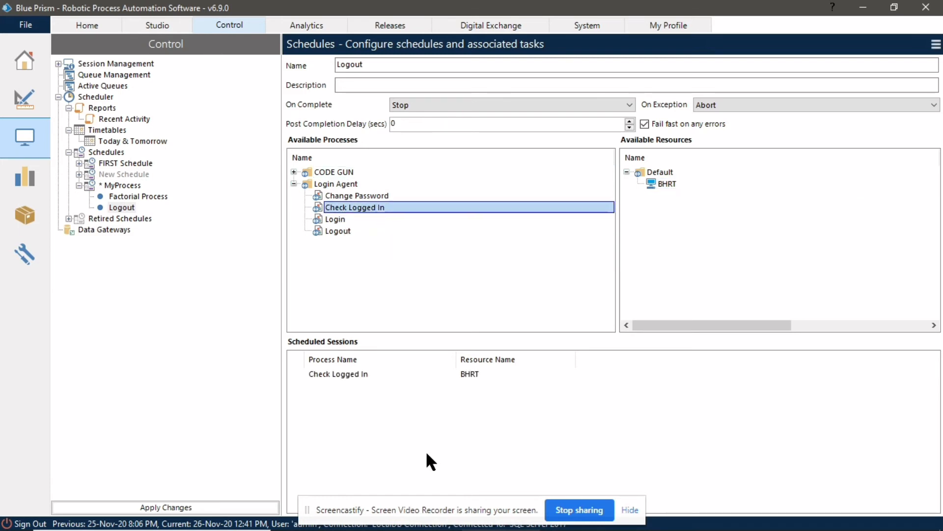
# Rename the second task as Logged In
pyautogui.moveTo(388, 67); pyautogui.dragTo(316, 65)
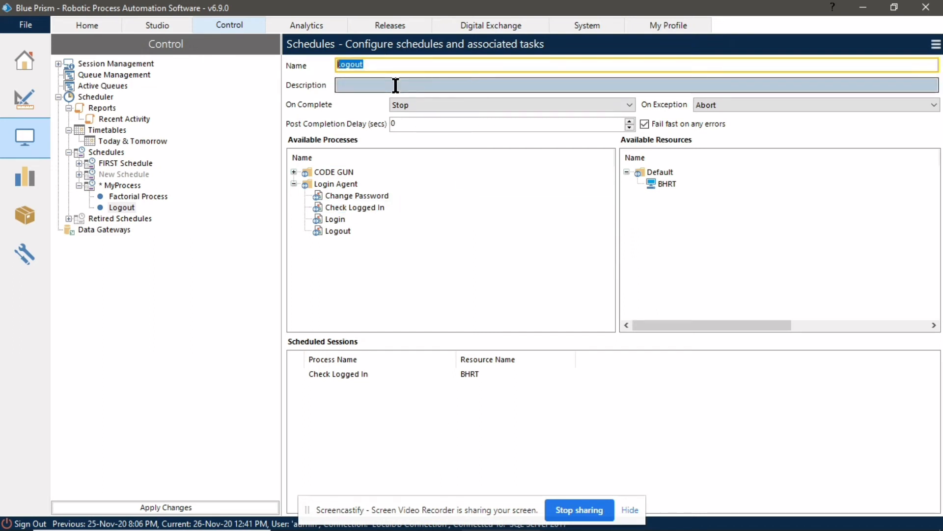
pyautogui.write('Logge')
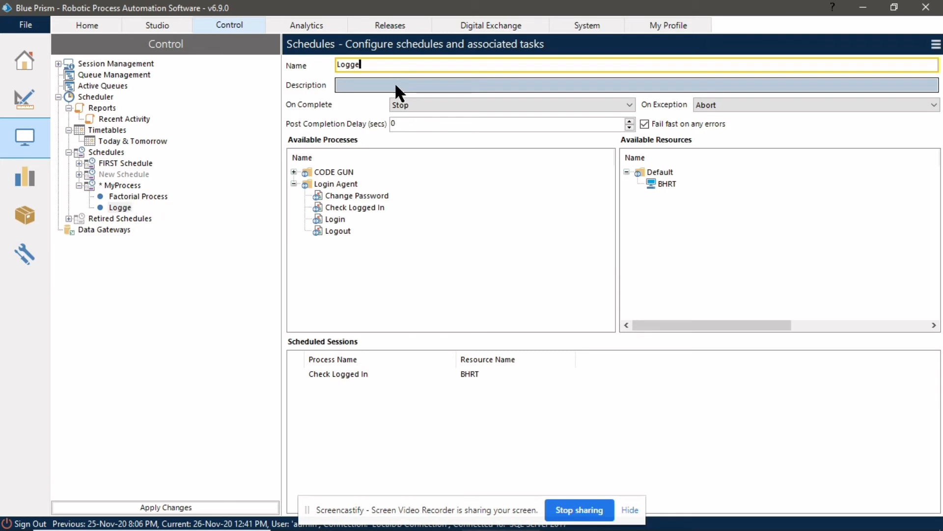
pyautogui.write('d In')
# Set both On Complete and On Exception of the Factorial Process task to Logged In, and apply the changes
pyautogui.click(164, 197)
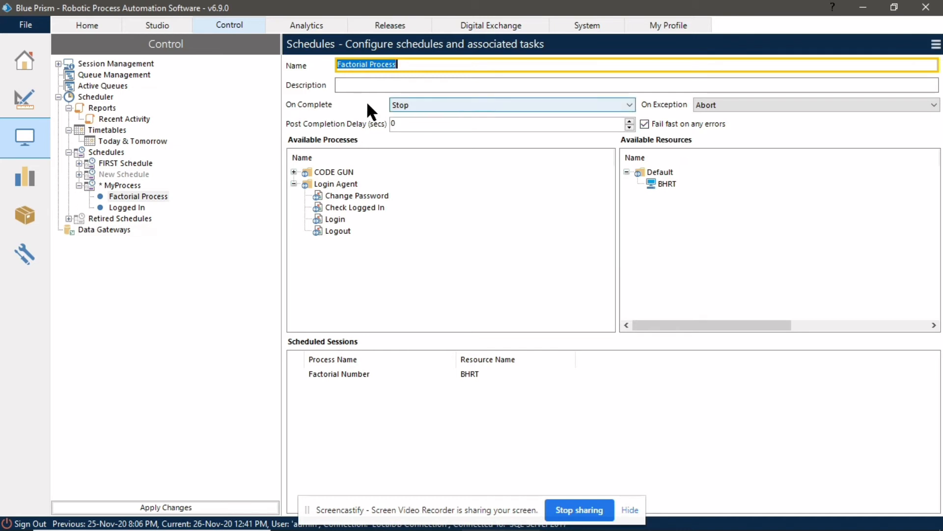
pyautogui.click(580, 105)
pyautogui.click(464, 128)
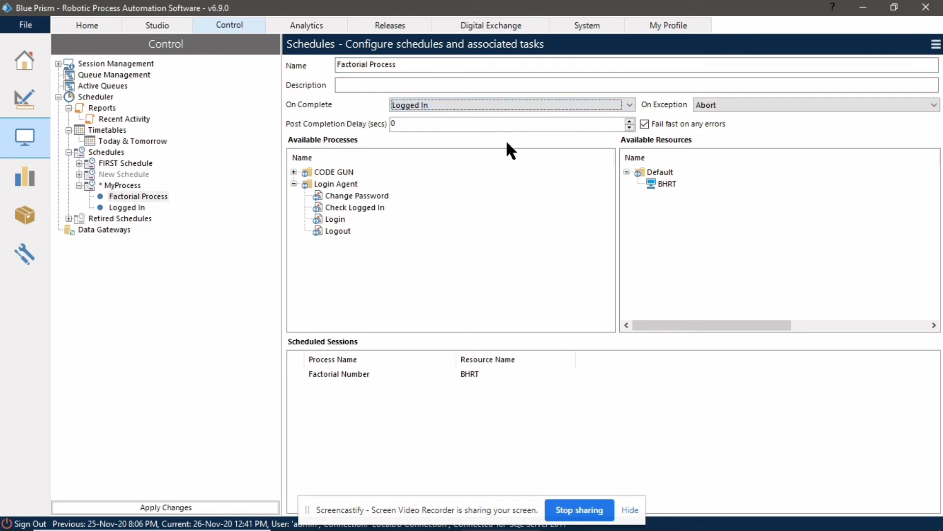
pyautogui.click(756, 105)
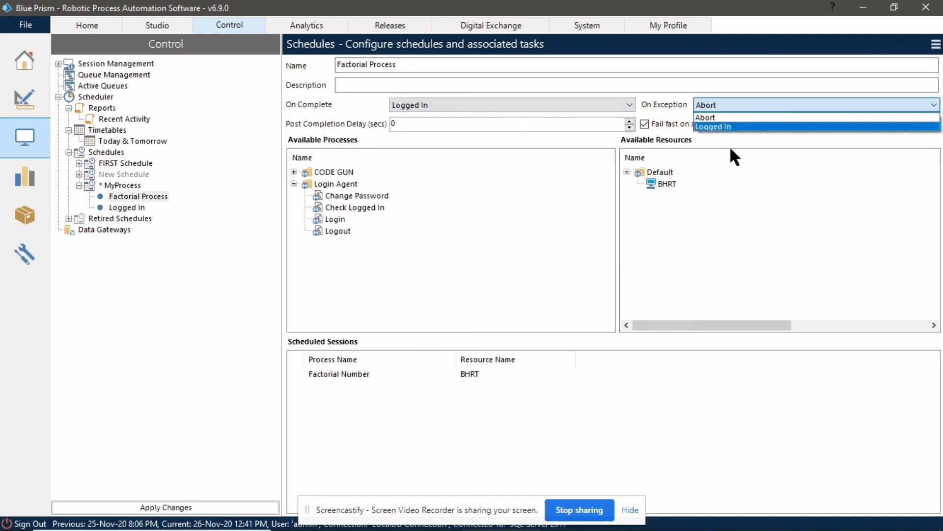
pyautogui.click(722, 126)
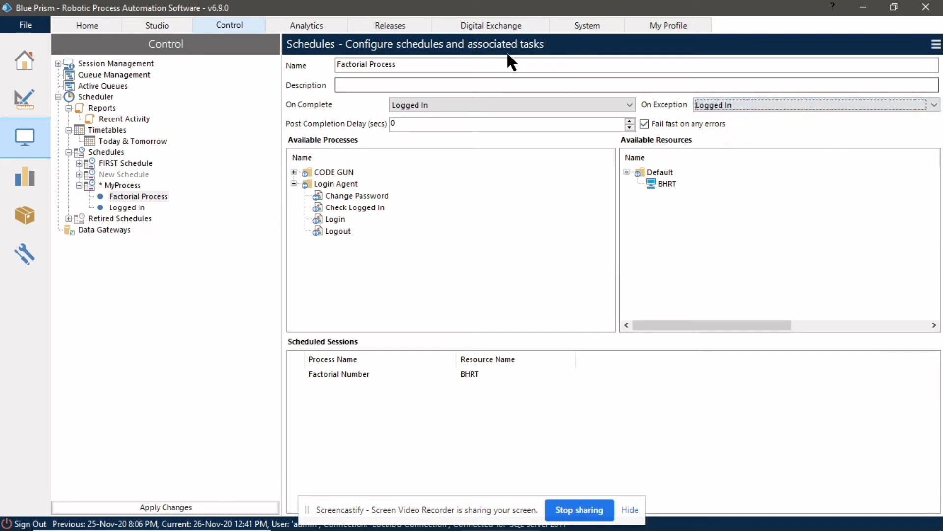
pyautogui.click(194, 507)
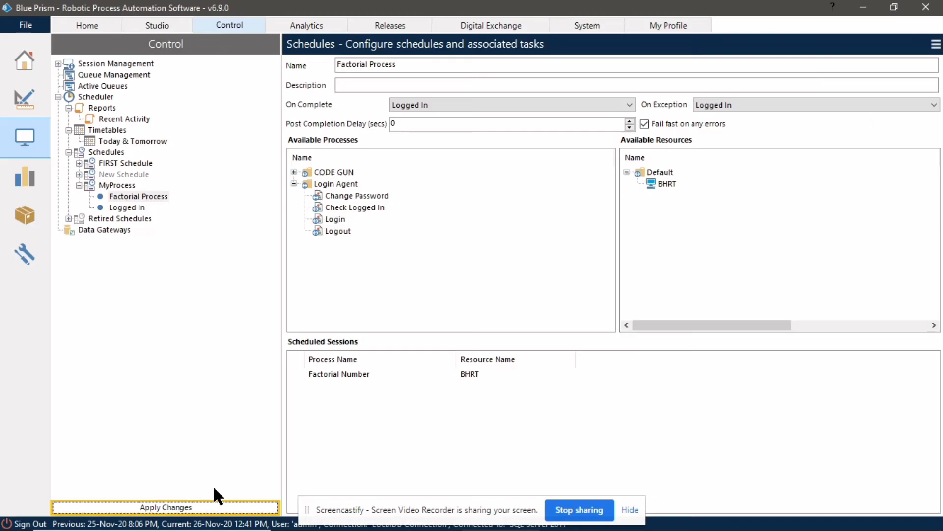
# Choose Factorial Process as the initial task of the MyProcess schedule and apply the changes
pyautogui.click(123, 184)
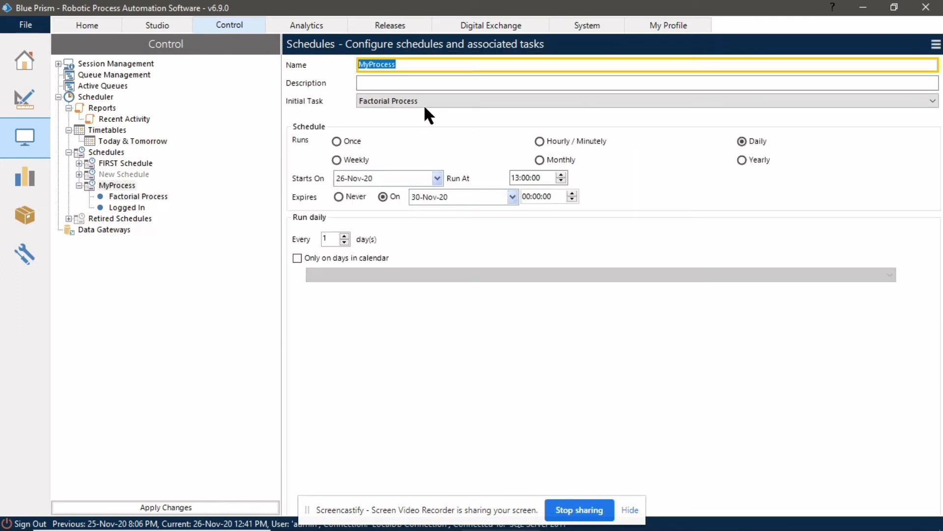
pyautogui.click(420, 99)
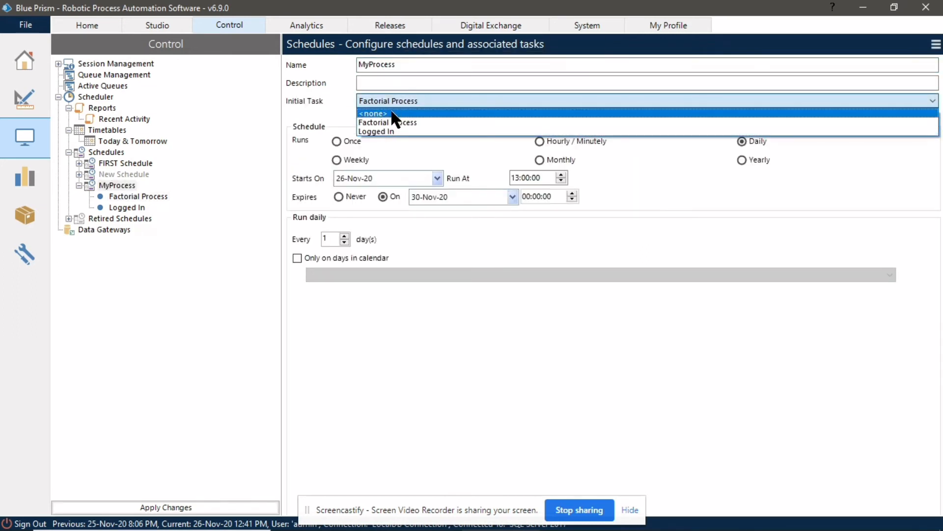
pyautogui.click(391, 121)
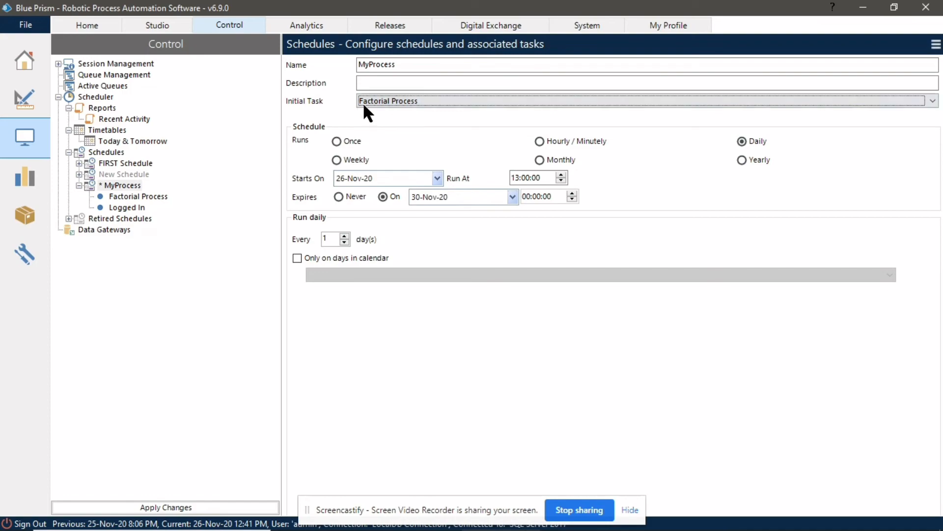
pyautogui.click(187, 493)
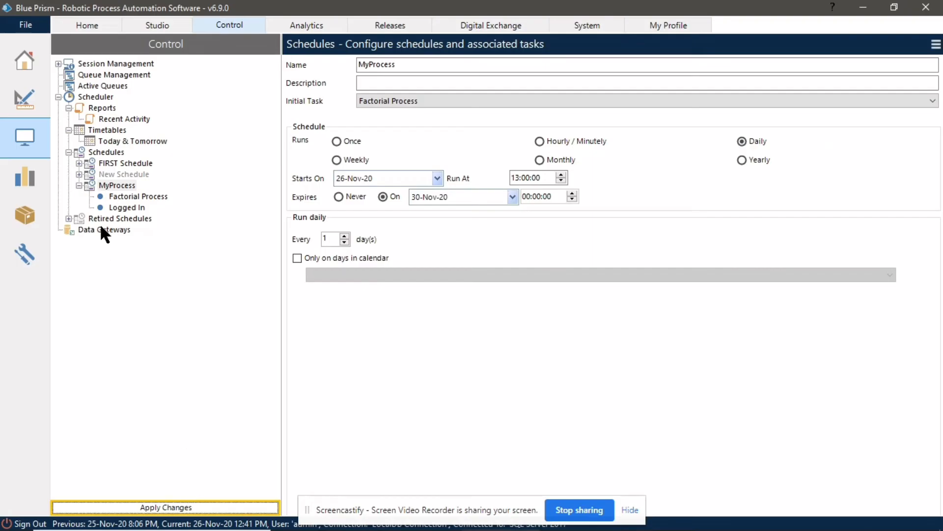
# Collapse the MyProcess schedule's task list and retire the schedule
pyautogui.click(78, 185)
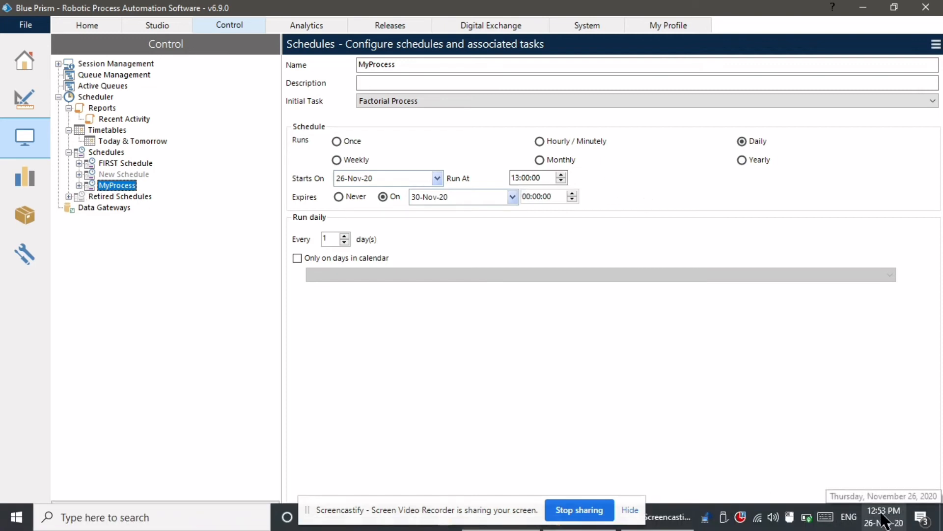
pyautogui.rightClick(120, 187)
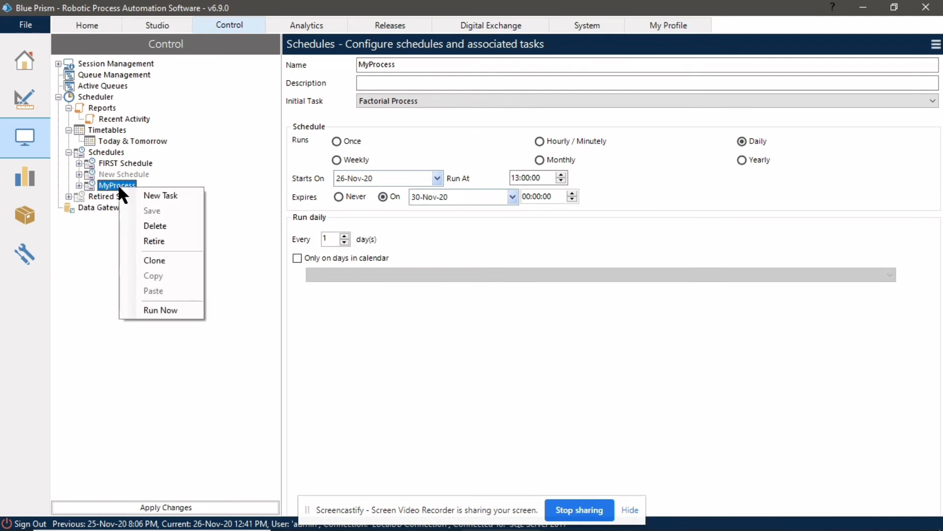
pyautogui.click(162, 240)
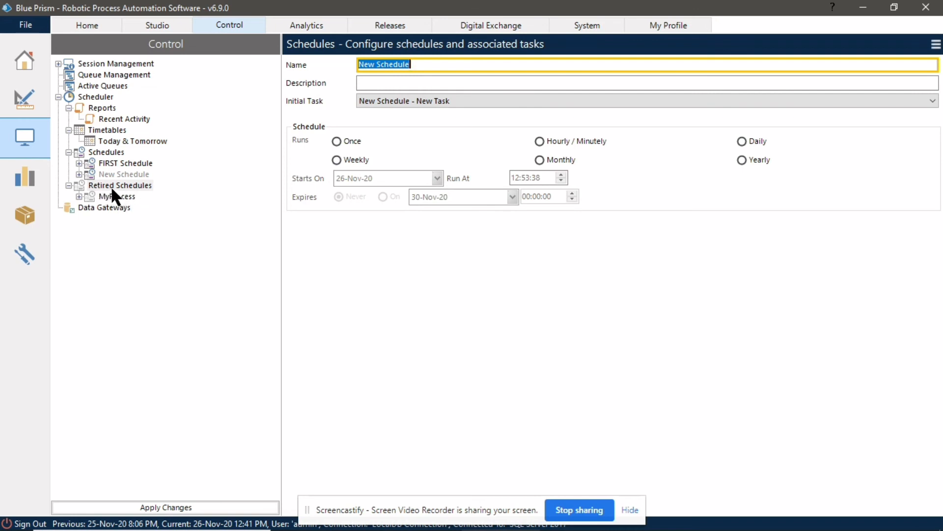
# Unretire the MyProcess schedule from the Retired Schedules group and apply the changes
pyautogui.click(70, 182)
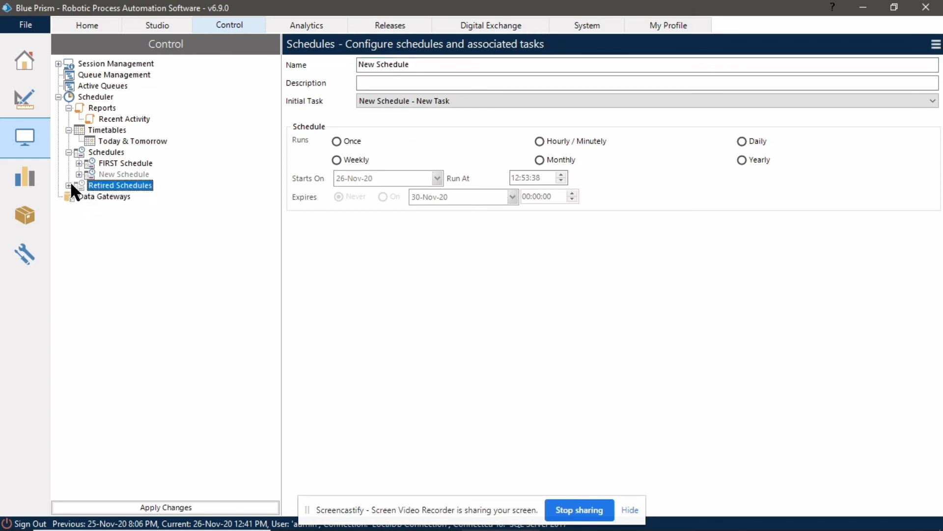
pyautogui.rightClick(96, 183)
pyautogui.click(93, 242)
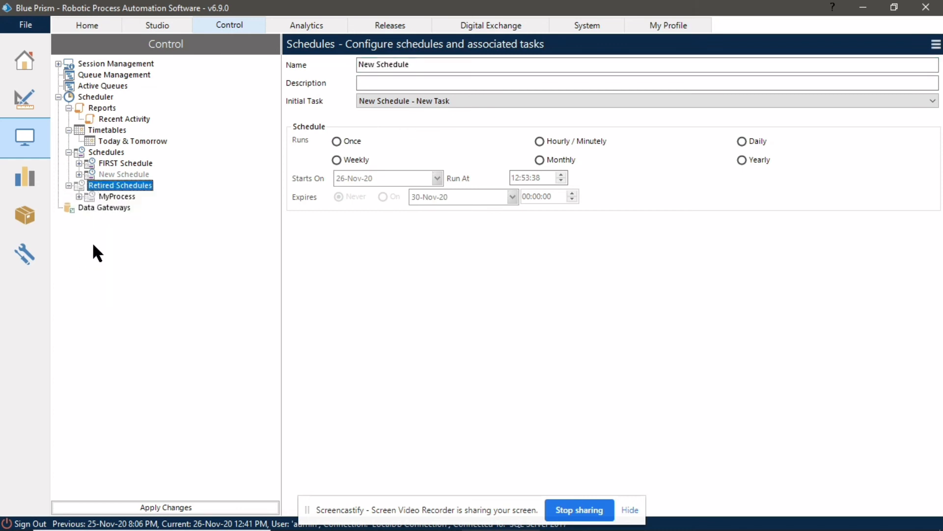
pyautogui.rightClick(120, 194)
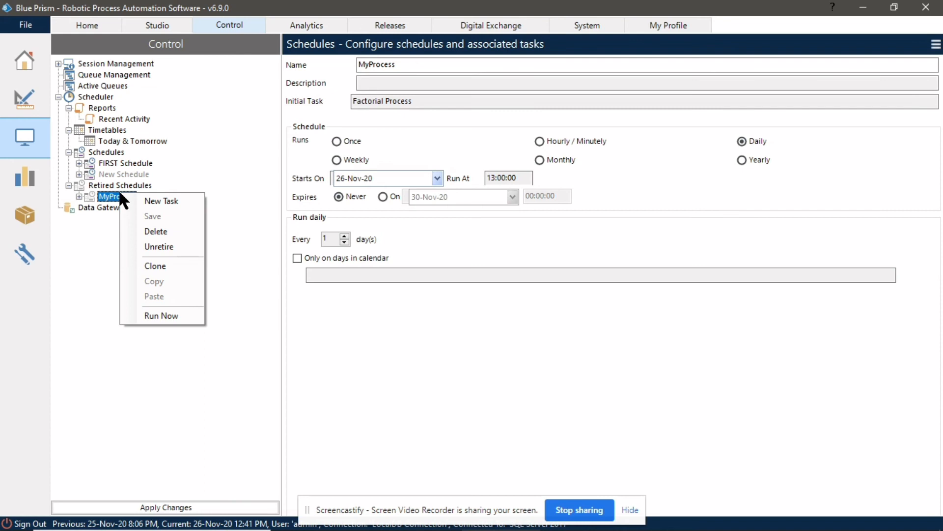
pyautogui.click(145, 245)
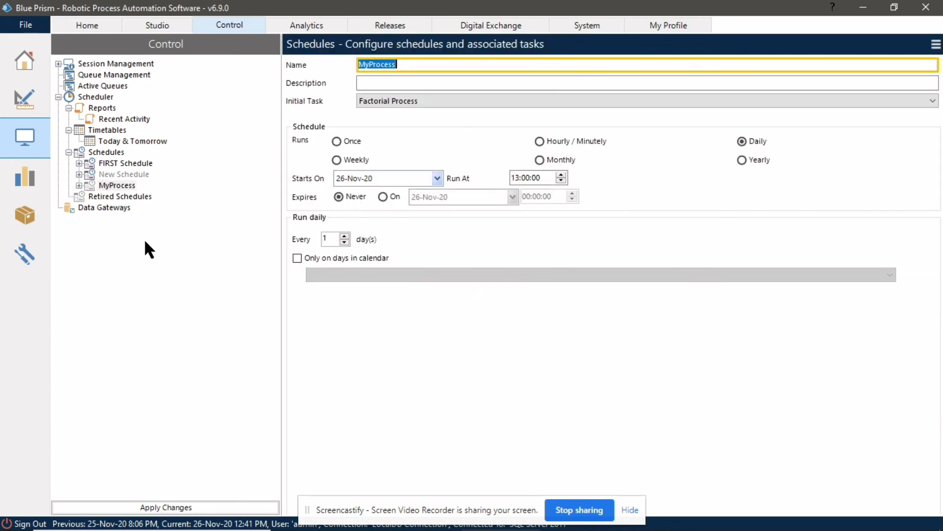
pyautogui.click(176, 506)
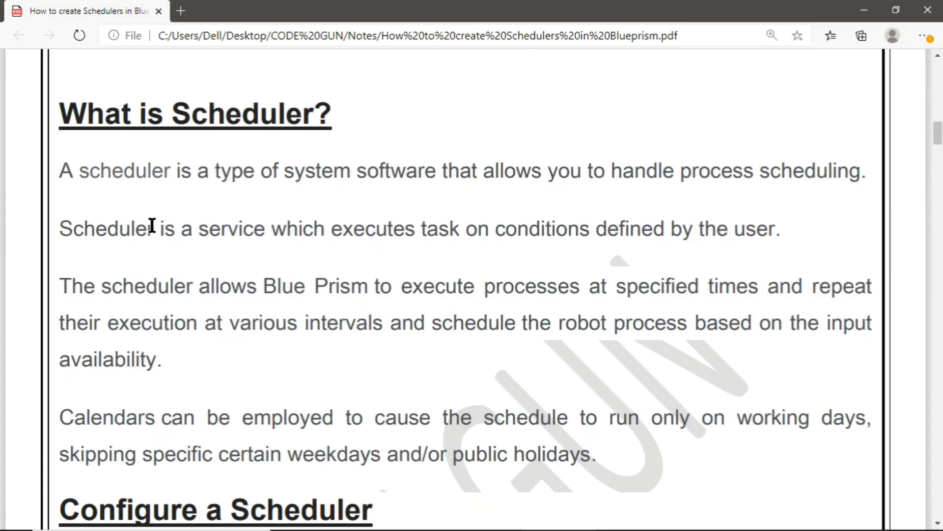
# Read the "What is Scheduler?" and "Configure a Scheduler" sections of the scheduler notes PDF in the browser
pyautogui.moveTo(63, 170); pyautogui.dragTo(622, 423)
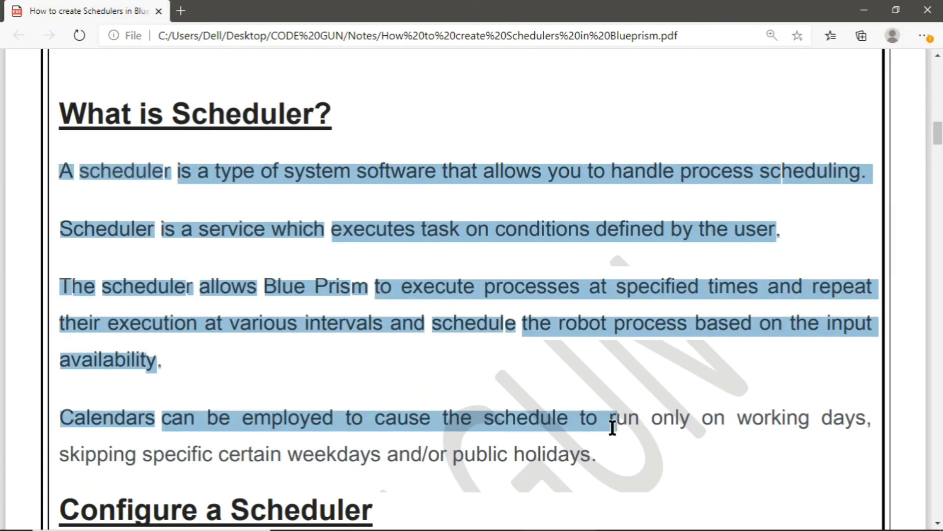
pyautogui.click(651, 461)
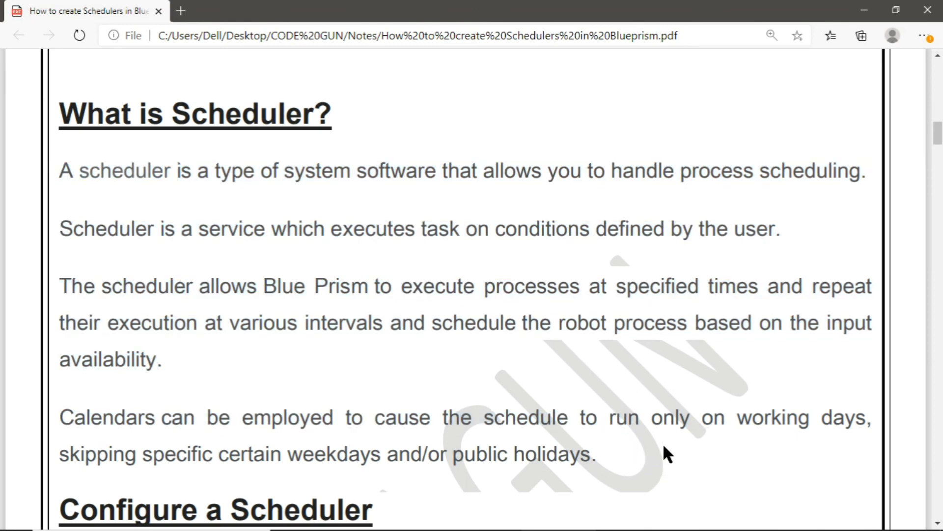
pyautogui.scroll(-5, 663, 446)
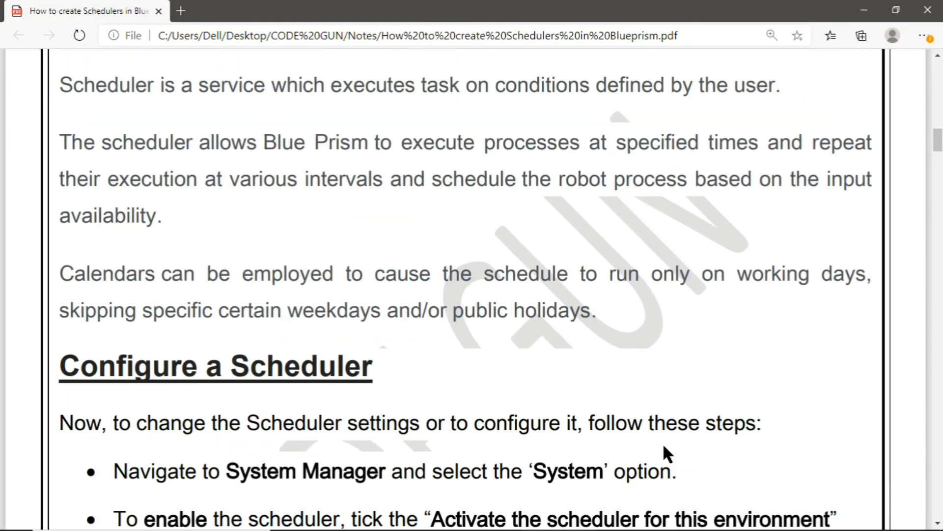
pyautogui.scroll(-3, 663, 445)
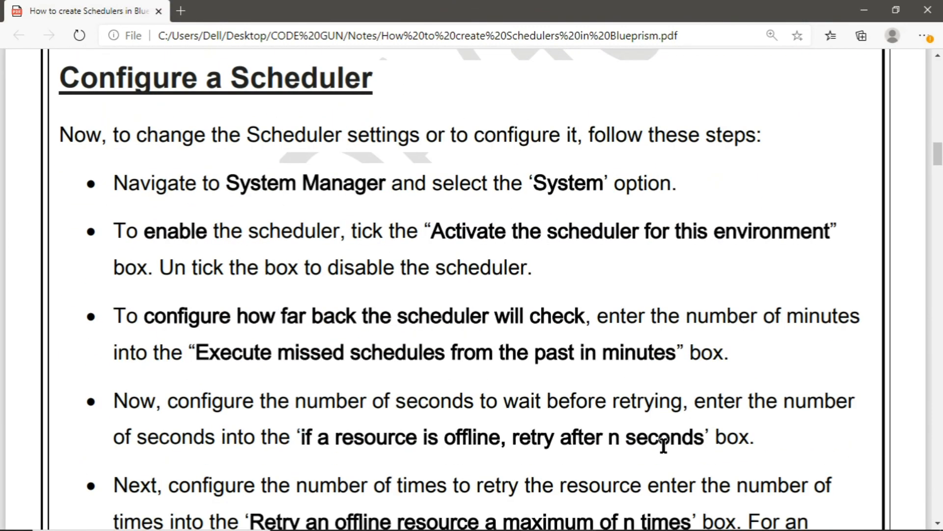
pyautogui.scroll(-4, 663, 445)
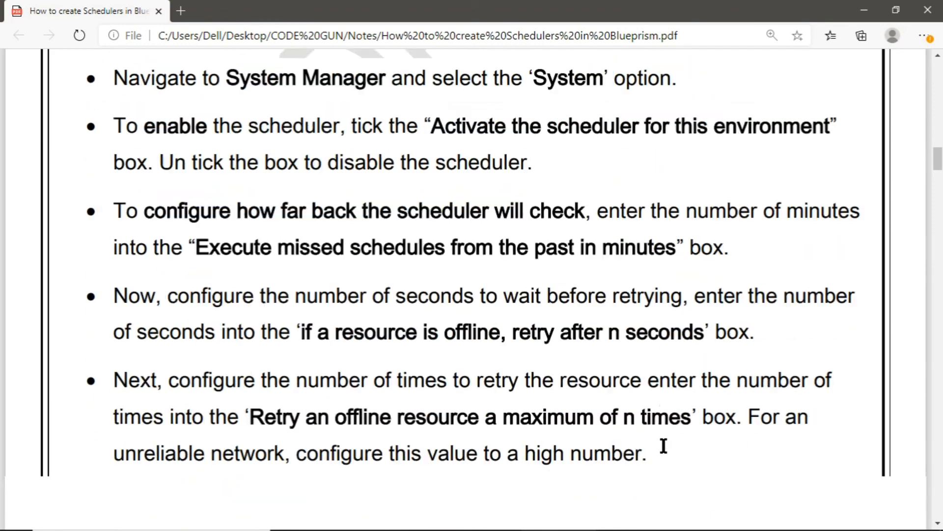
pyautogui.scroll(-3, 664, 446)
pyautogui.scroll(-3, 664, 446)
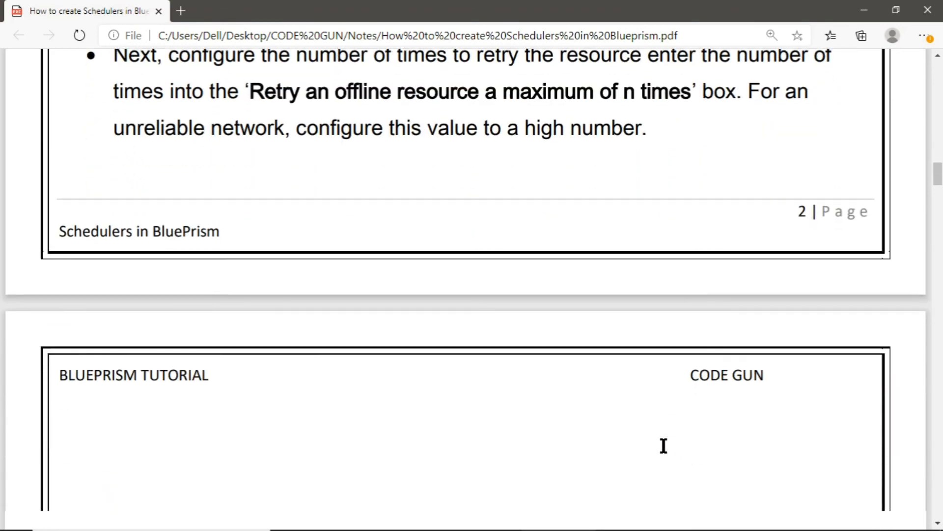
# Examine the TYPES section and its table of schedule types from Once to Yearly in the PDF notes
pyautogui.scroll(-3, 663, 445)
pyautogui.scroll(-3, 664, 445)
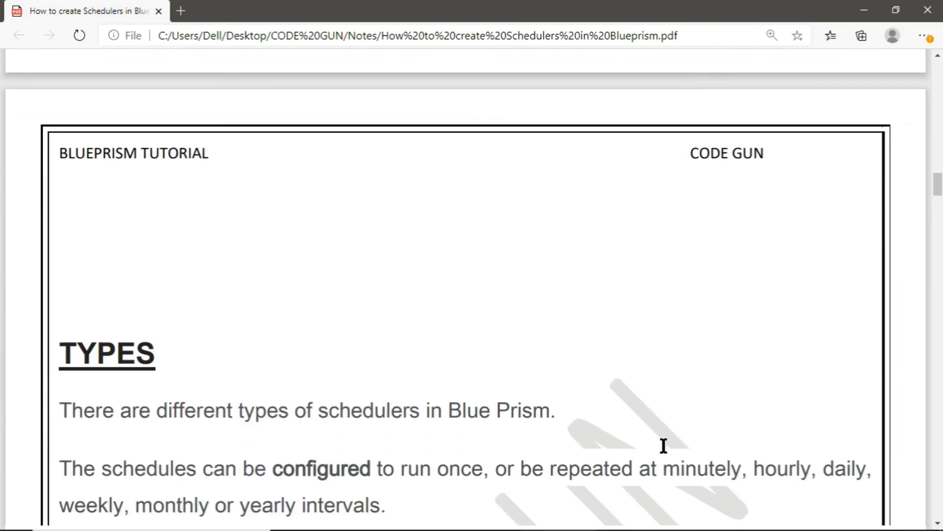
pyautogui.scroll(-1, 663, 446)
pyautogui.scroll(-1, 663, 446)
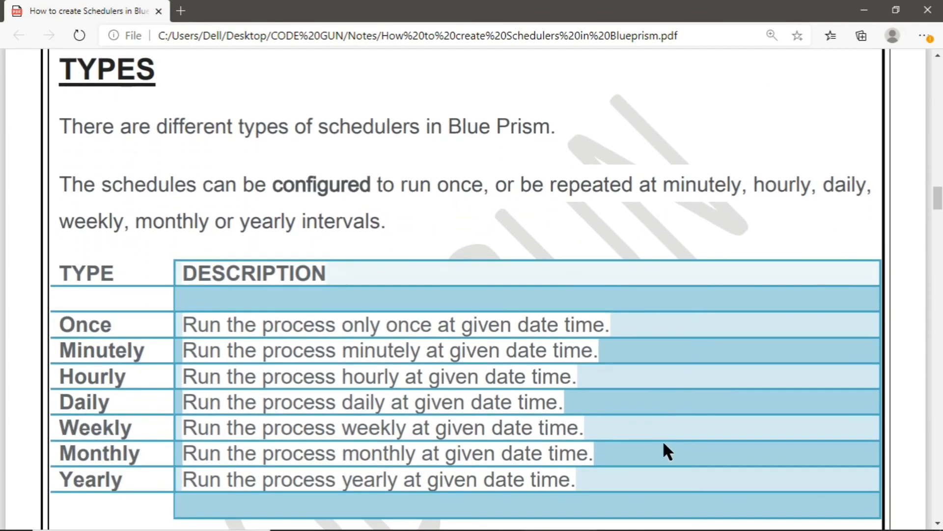
pyautogui.moveTo(60, 324); pyautogui.dragTo(577, 487)
pyautogui.click(595, 484)
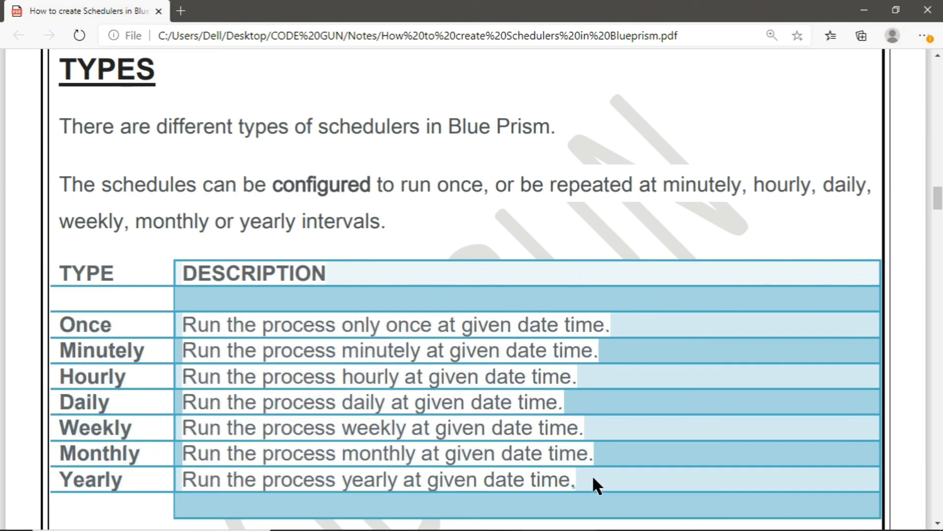